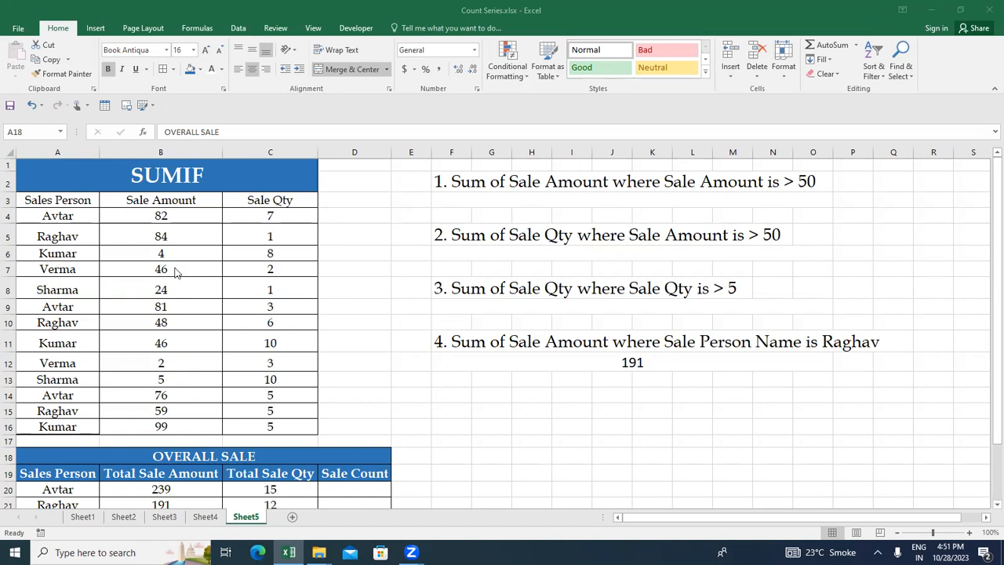
Step: Examine the OVERALL SALE table's totals and its empty Sale Count column
left_click(312, 430)
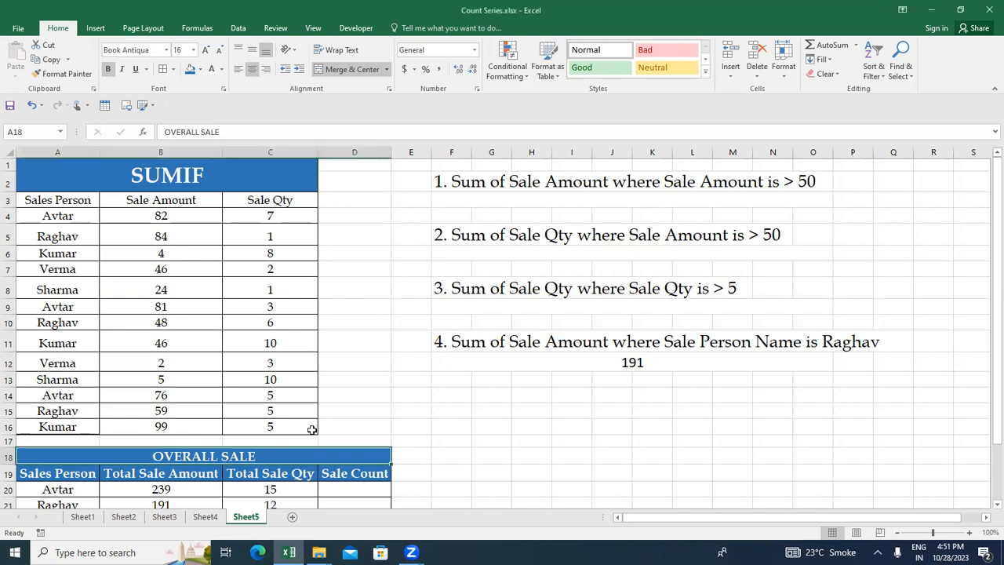
key("Down")
key("Down")
key("Down")
key("Down")
key("Down")
key("Down")
key("Down")
key("Down")
key("Up")
key("Right")
key("Right")
key("Up")
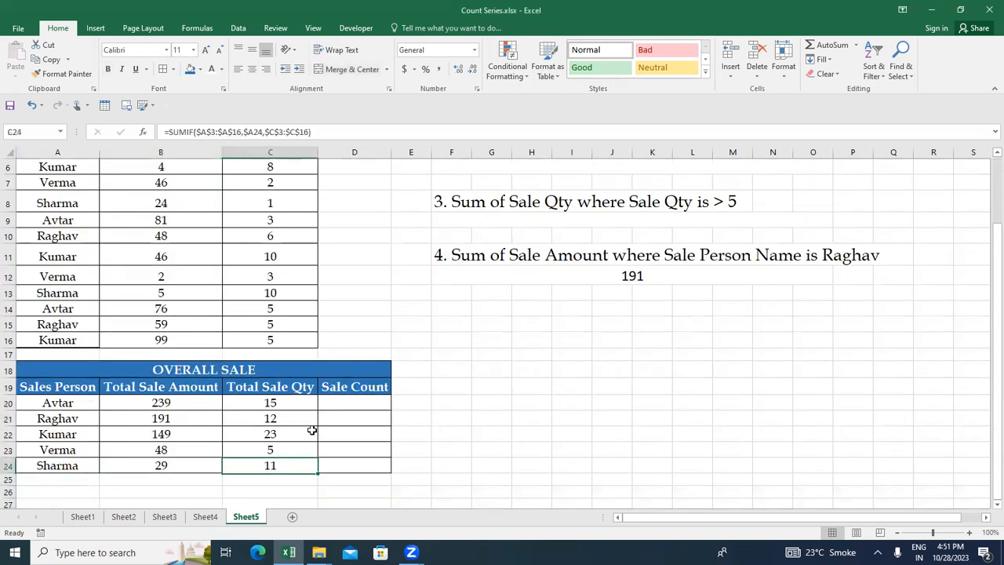
key("Up")
key("Right")
key("Up")
key("Up")
key("Up")
key("Up")
key("Down")
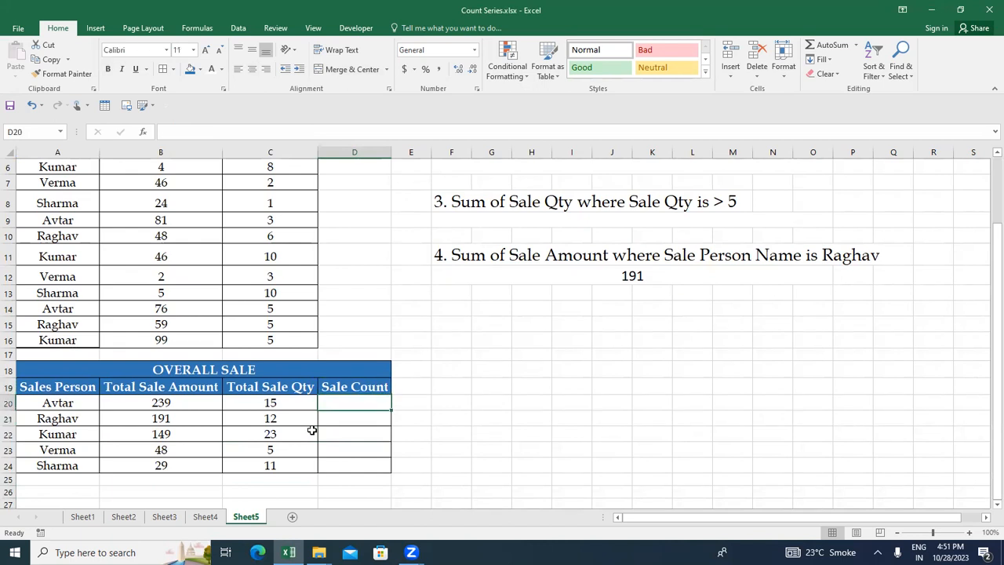
key("Left")
key("Left")
key("Left")
key("Right")
key("Right")
key("Right")
key("Right")
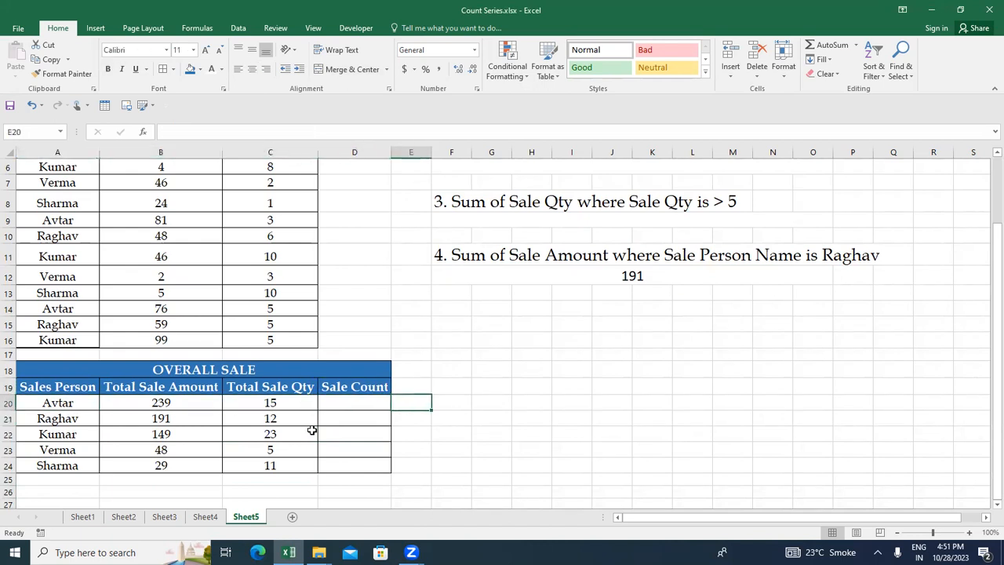
Step: Review the Sales Person column of the SUMIF source table from its header in A3 downward
key("Left")
key("Left")
key("Left")
key("Left")
key("Up")
key("Up")
key("Up")
key("Up")
key("Up")
key("Up")
key("Up")
key("Up")
key("Up")
key("Up")
key("Up")
key("Up")
key("Up")
key("Up")
key("Up")
key("Up")
key("Up")
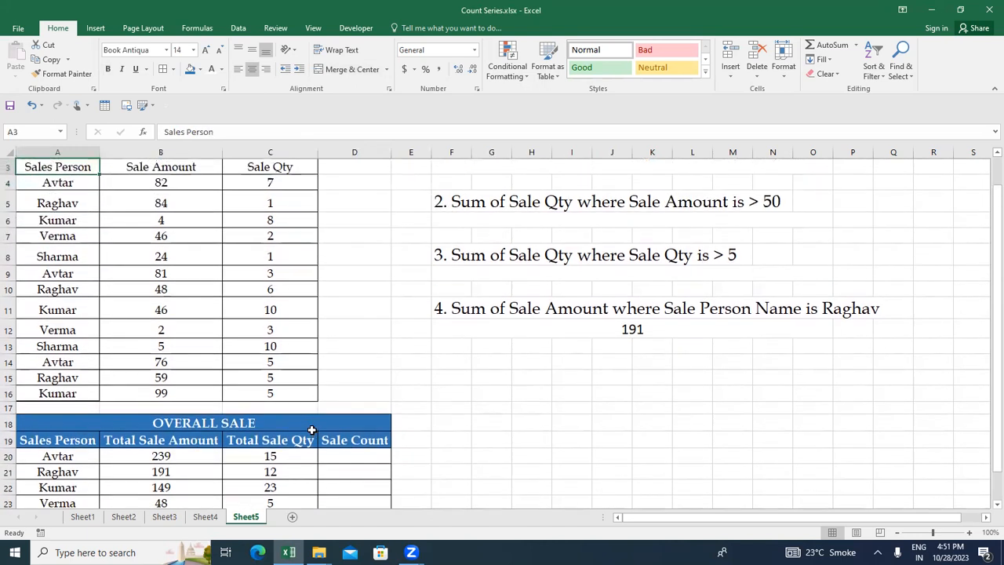
key("shift+Down")
key("shift+Down")
key("shift+Down")
key("shift+Down")
key("shift+Down")
key("shift+Down")
key("shift+Down")
key("shift+Down")
key("shift+Down")
key("shift+Down")
key("shift+Down")
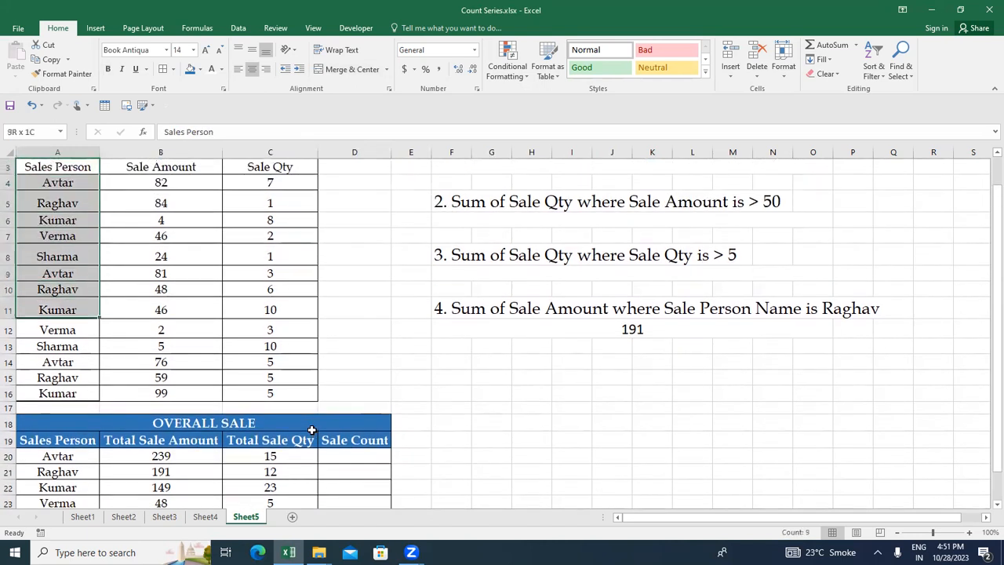
key("shift+Down")
key("Down")
key("Down")
key("Down")
key("Down")
key("Down")
key("Down")
key("Down")
key("Down")
key("Down")
key("Down")
key("Down")
key("Right")
key("Right")
key("Right")
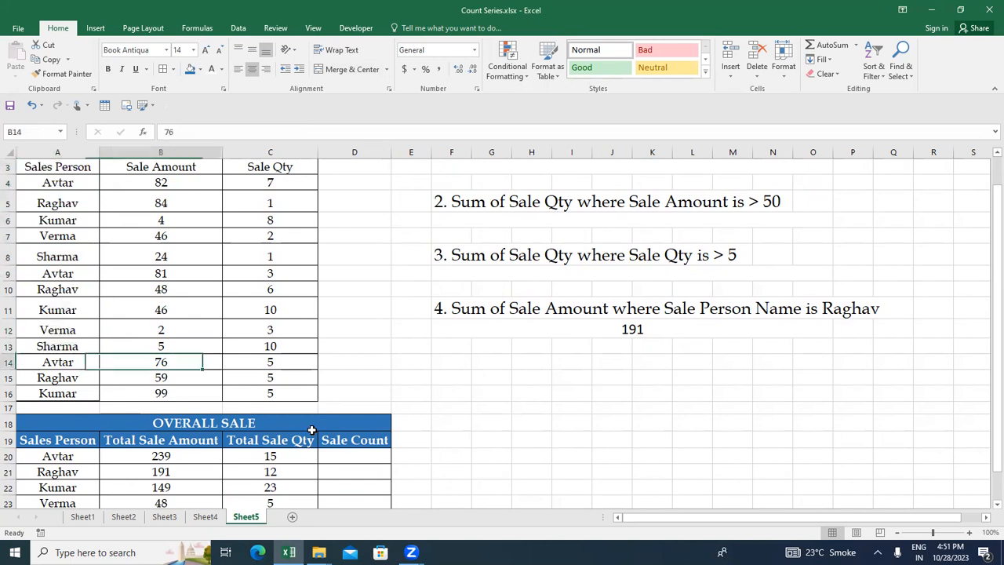
key("Down")
key("Down")
key("Down")
key("Down")
key("Up")
key("Up")
key("Up")
key("Up")
key("Up")
key("Up")
key("Up")
key("Up")
key("Up")
key("Up")
key("Up")
key("Up")
key("Up")
key("Up")
key("Up")
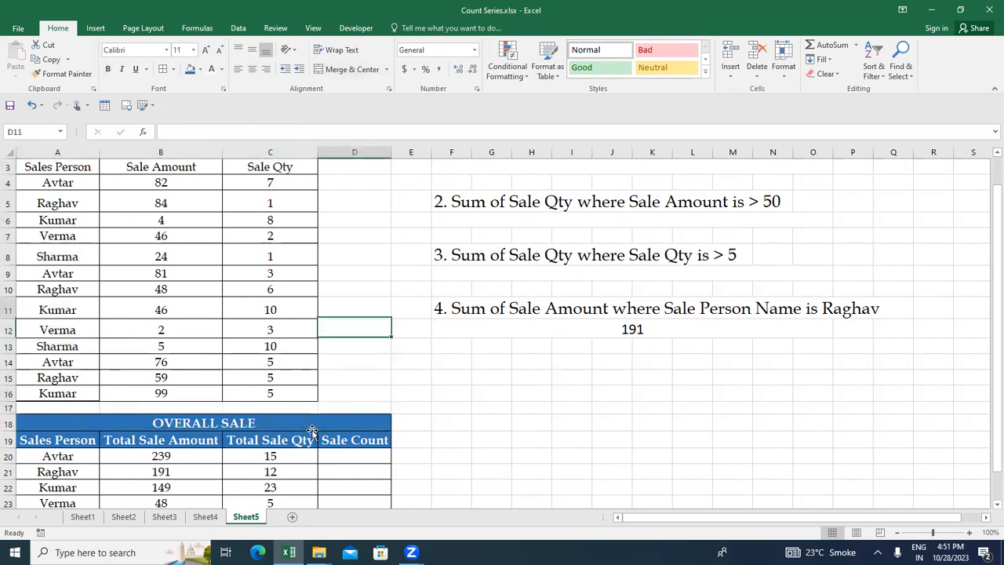
Step: Examine the repeated entries in the source table's Sales Person column and the matching rows of the OVERALL SALE table
key("Left")
key("Left")
key("Down")
key("Left")
key("Down")
key("Down")
key("Up")
key("shift+space")
key("Down")
key("Down")
key("Down")
key("Down")
key("Down")
key("Down")
key("shift+space")
key("Down")
key("Down")
key("Down")
key("Down")
key("shift+space")
key("Down")
key("Down")
key("Down")
key("Down")
key("Down")
key("Down")
key("Down")
key("Down")
key("Down")
key("Up")
key("Right")
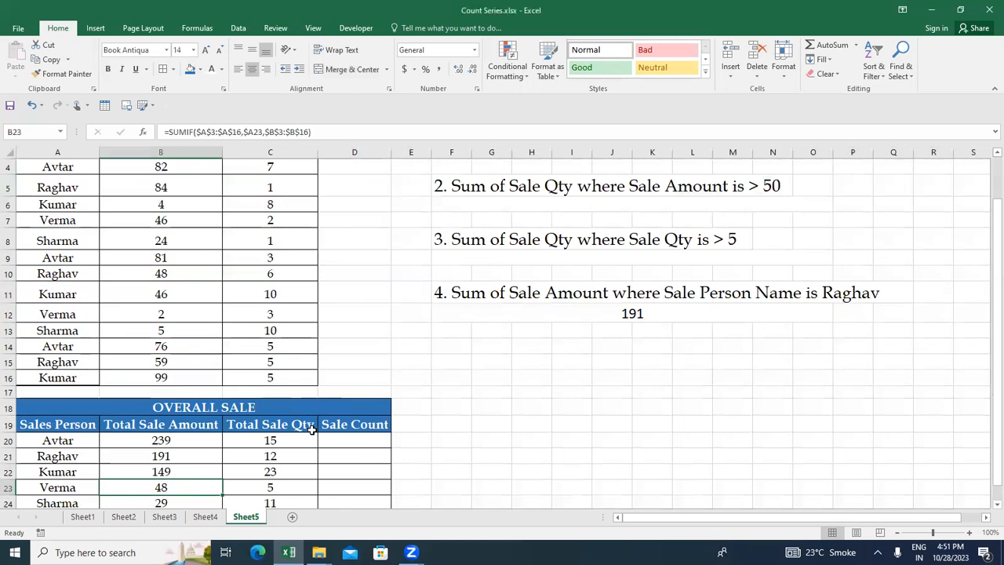
Step: Select D20, the first empty Sale Count cell of the OVERALL SALE table
key("Right")
key("Up")
key("Up")
key("Right")
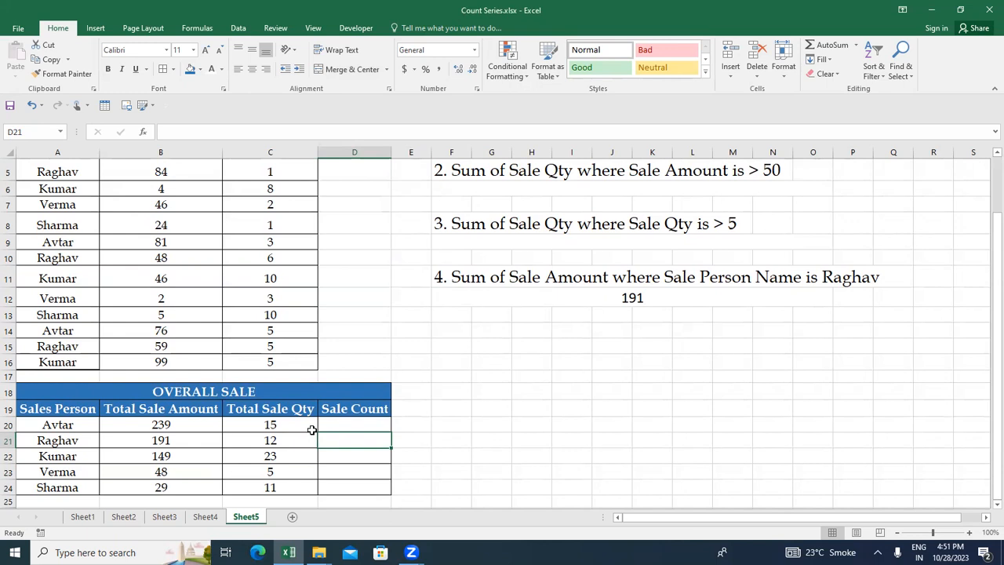
key("Down")
key("Up")
key("Up")
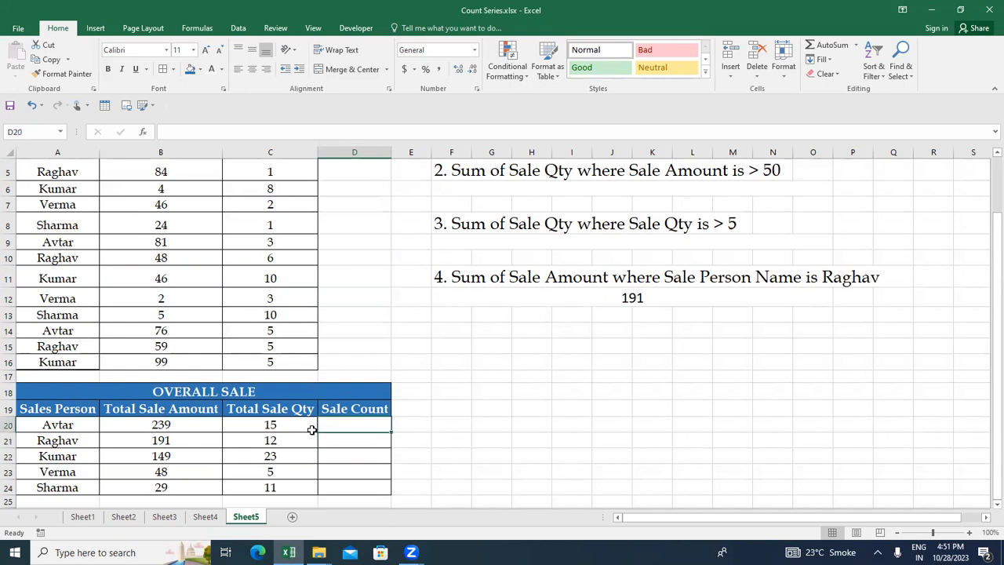
type("=countif")
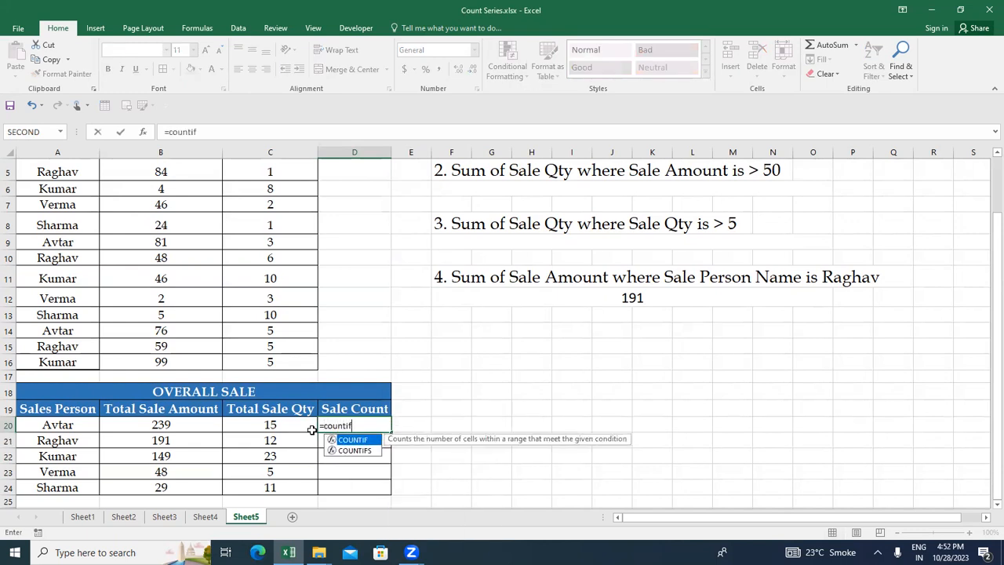
key("Tab")
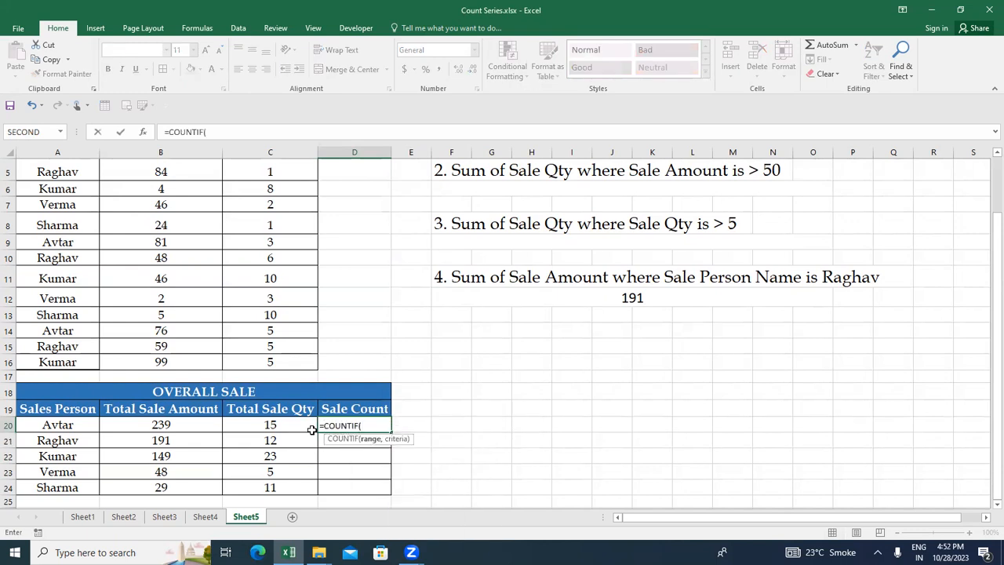
key("Escape")
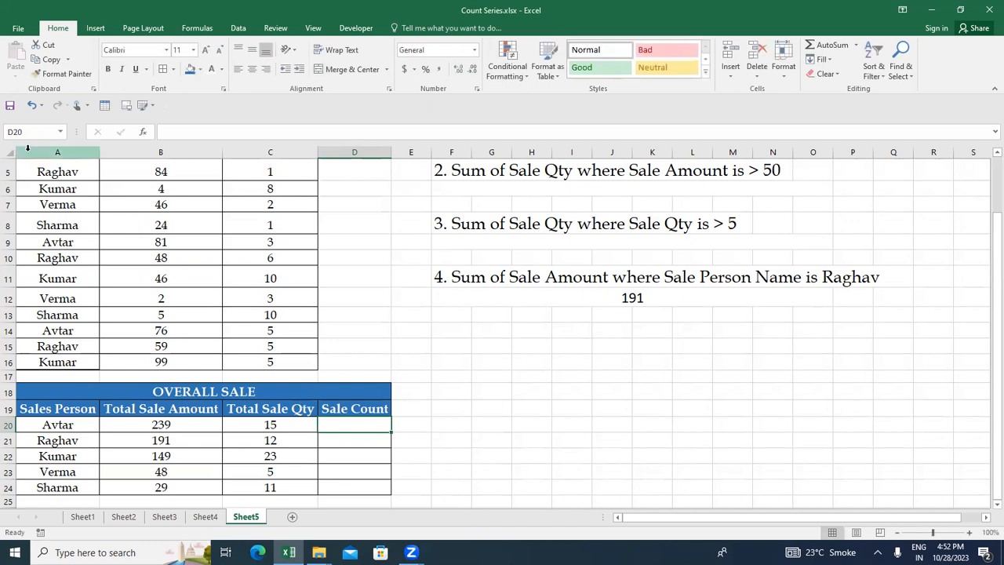
Step: Increase the font size of cell D20 to 20
left_click(206, 50)
left_click(206, 50)
left_click(206, 49)
left_click(206, 50)
left_click(207, 49)
Step: Start a COUNTIF formula in D20 with the absolute range $A$3:$A$16 from the source table's Sales Person column
type("=countifs")
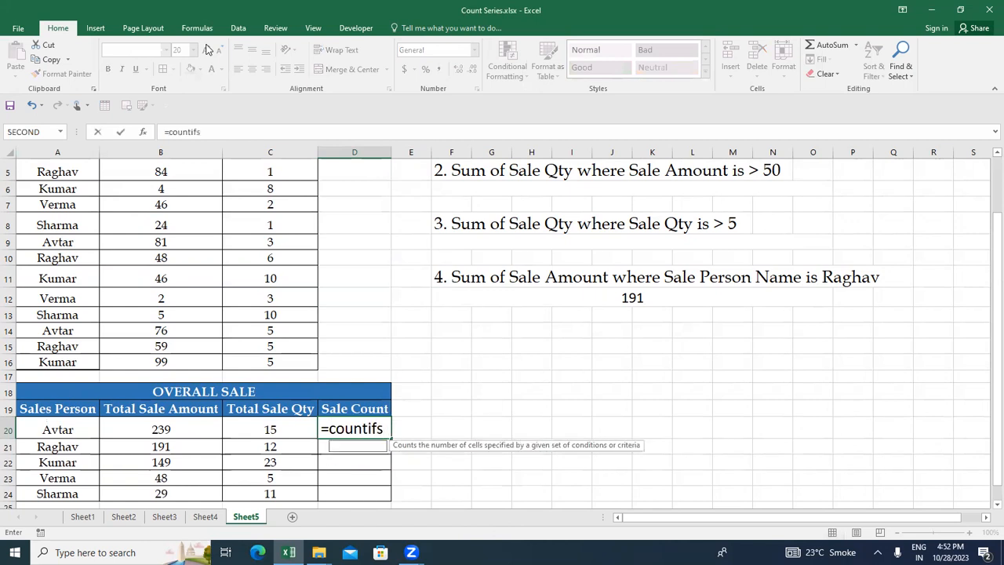
key("BackSpace")
key("Tab")
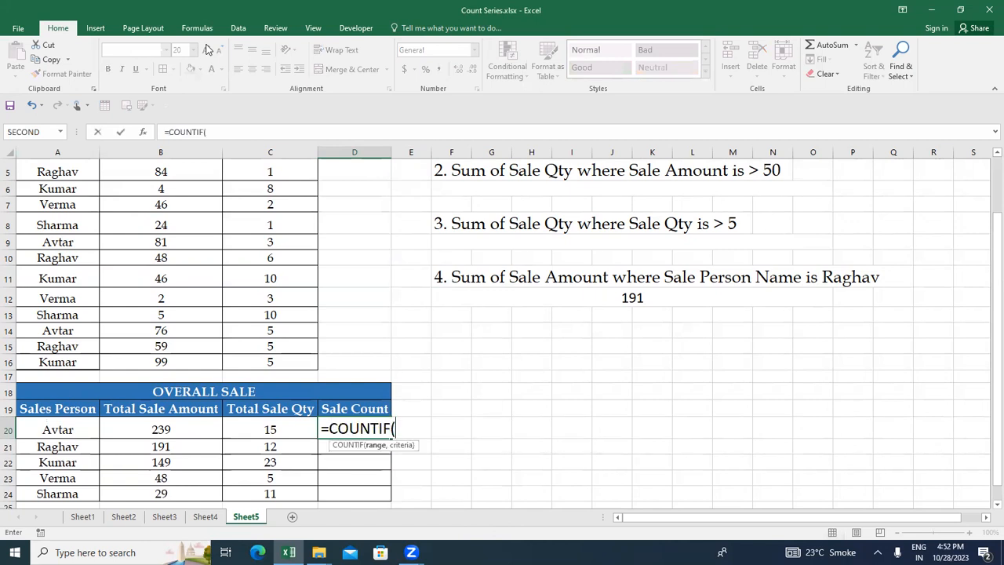
key("Left")
key("Left")
key("Left")
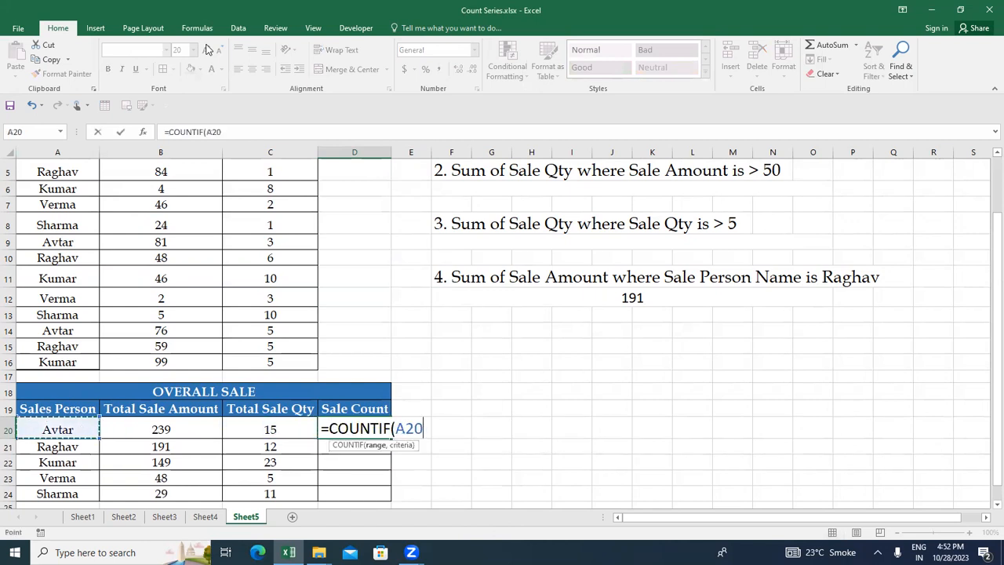
key("Up")
key("Up")
key("Up")
key("Up")
key("Up")
key("Up")
key("Up")
key("Up")
key("Up")
key("Up")
key("Up")
key("Up")
key("Up")
key("Up")
key("Up")
key("Up")
key("Up")
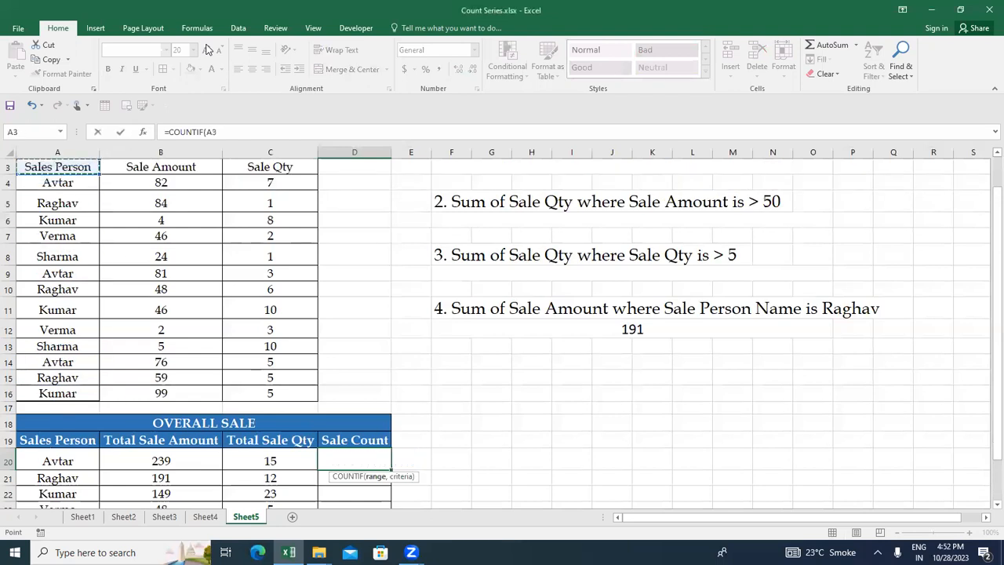
key("ctrl+shift+Down")
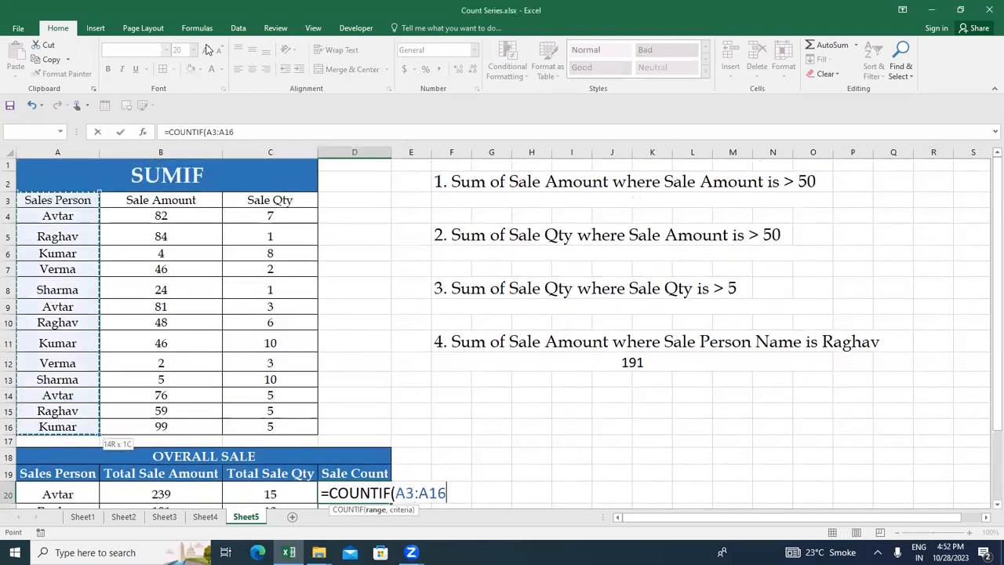
key("F4")
type(",")
Step: Complete the COUNTIF formula in D20 with $A20 as the criteria, locking only its column
key("Left")
key("Left")
key("Left")
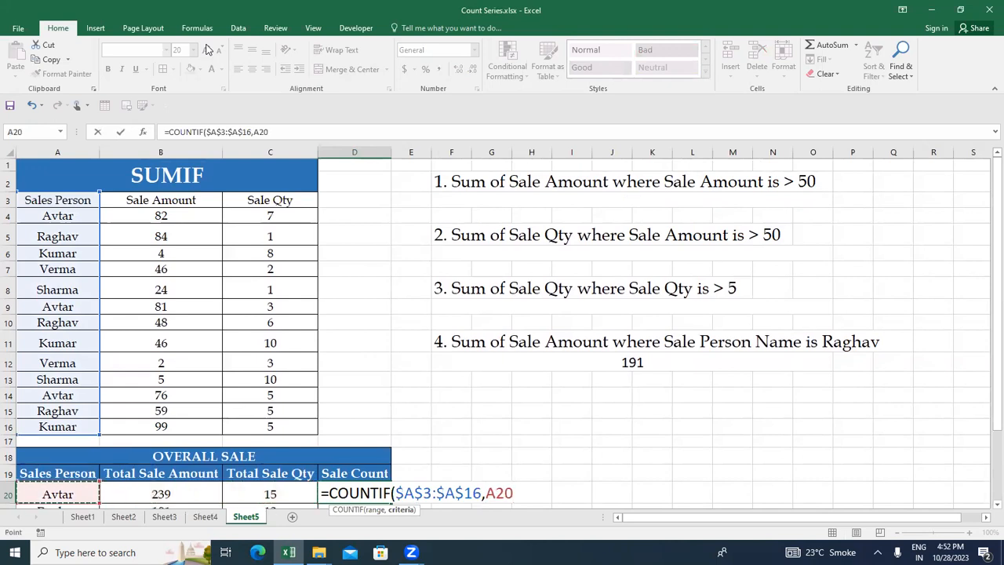
key("F4")
key("F4")
key("F4")
left_click(290, 131)
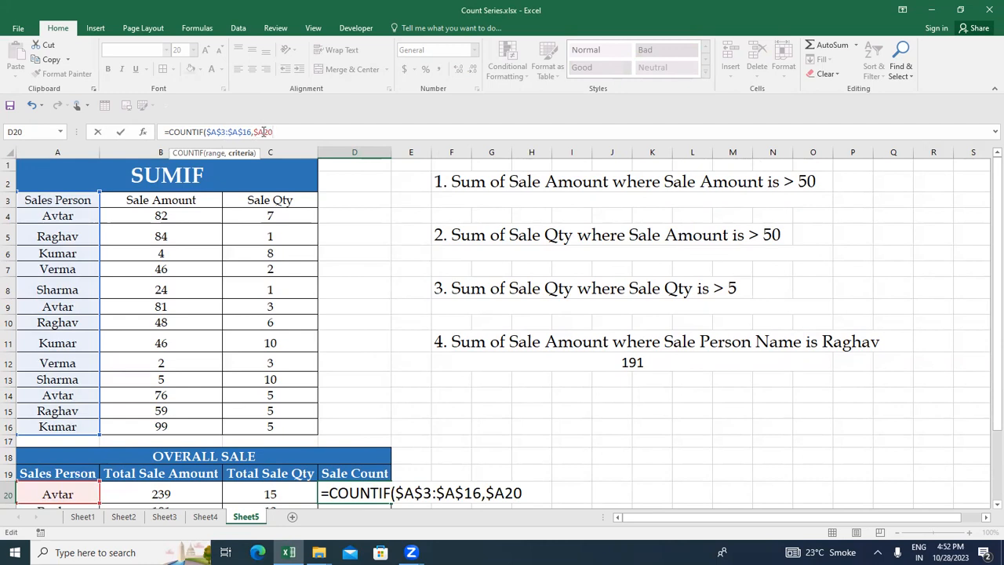
type(")")
key("Return")
key("Up")
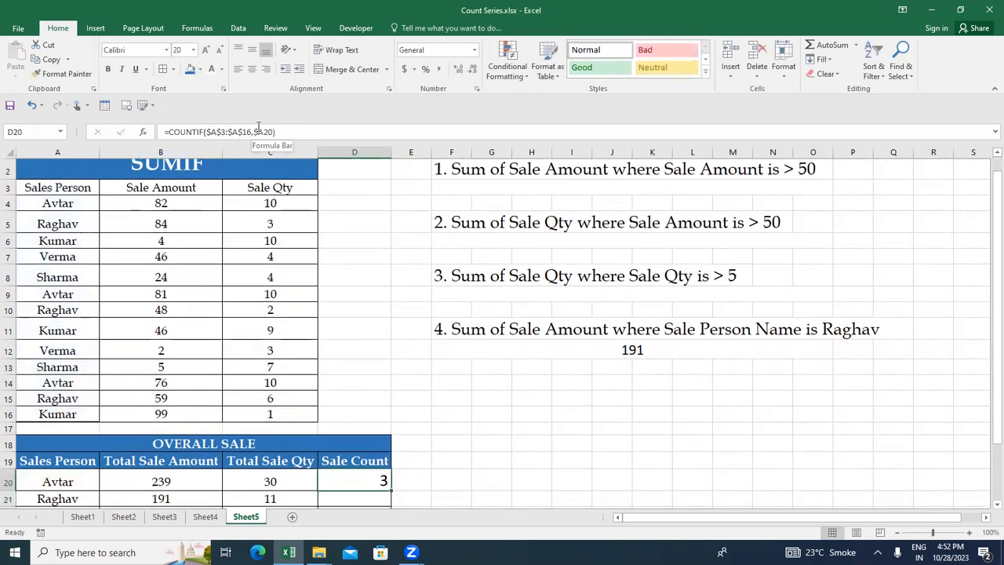
Step: Fill the COUNTIF formula from D20 down through D24 in the Sale Count column
key("shift+Down")
key("shift+Down")
key("shift+Down")
key("shift+Down")
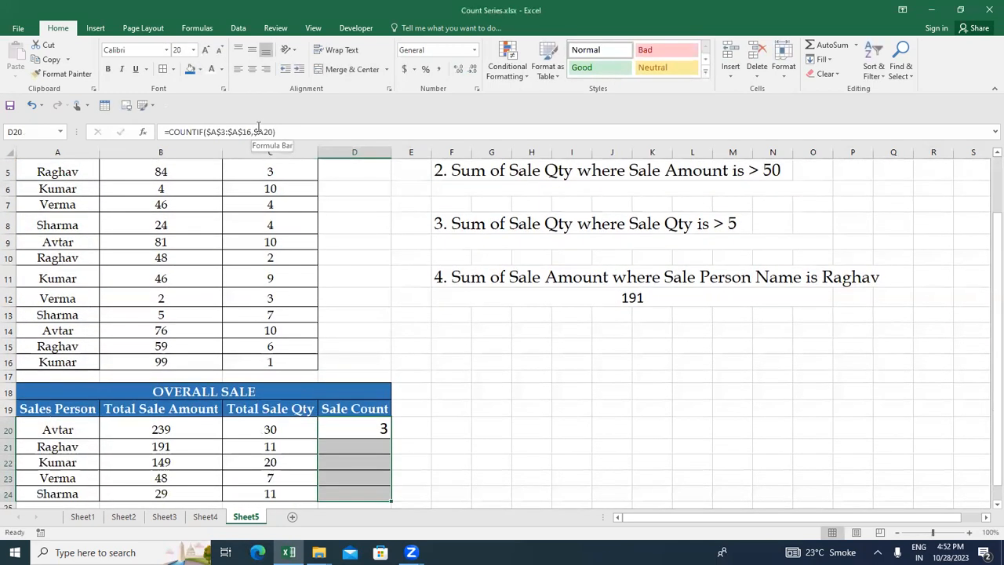
key("ctrl+d")
key("Down")
key("Up")
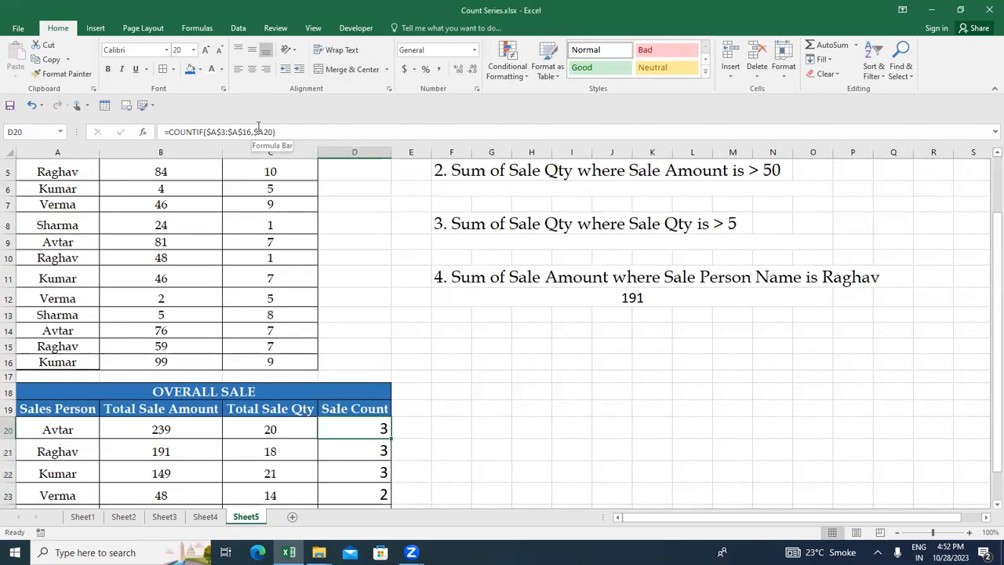
Step: Examine the sales persons and their Sale Count values in the OVERALL SALE table against the source entries
key("Left")
key("Left")
key("Down")
key("Down")
key("Left")
key("Down")
key("Down")
key("Up")
key("Down")
key("Down")
key("Down")
key("Up")
key("Up")
key("Up")
key("Up")
key("Up")
key("Up")
key("Up")
key("Up")
key("Up")
key("Up")
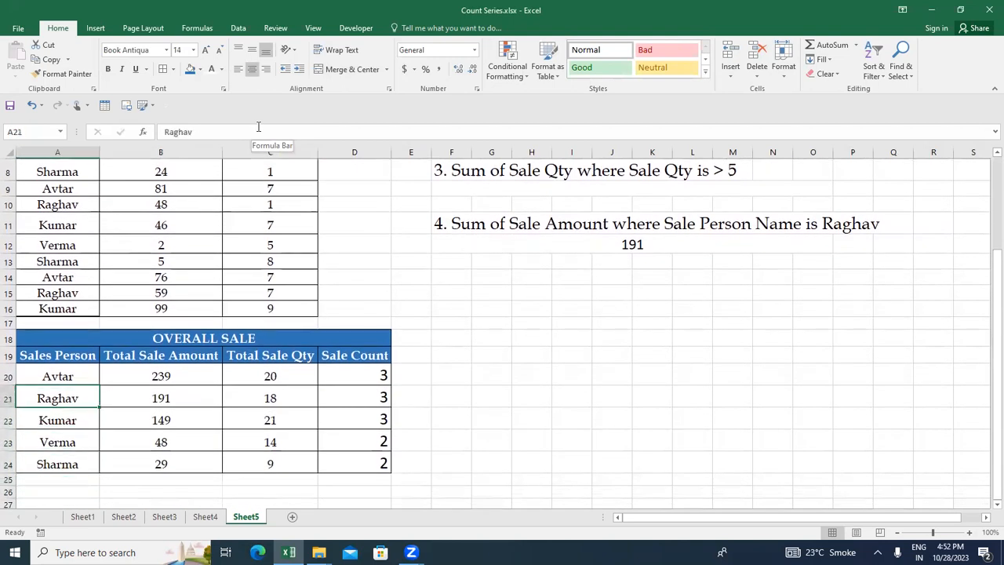
Step: Replace the sales person in A16 of the source table with the one listed in A20
key("Up")
key("Up")
key("shift+space")
key("Down")
key("Down")
key("Down")
type("Avtar")
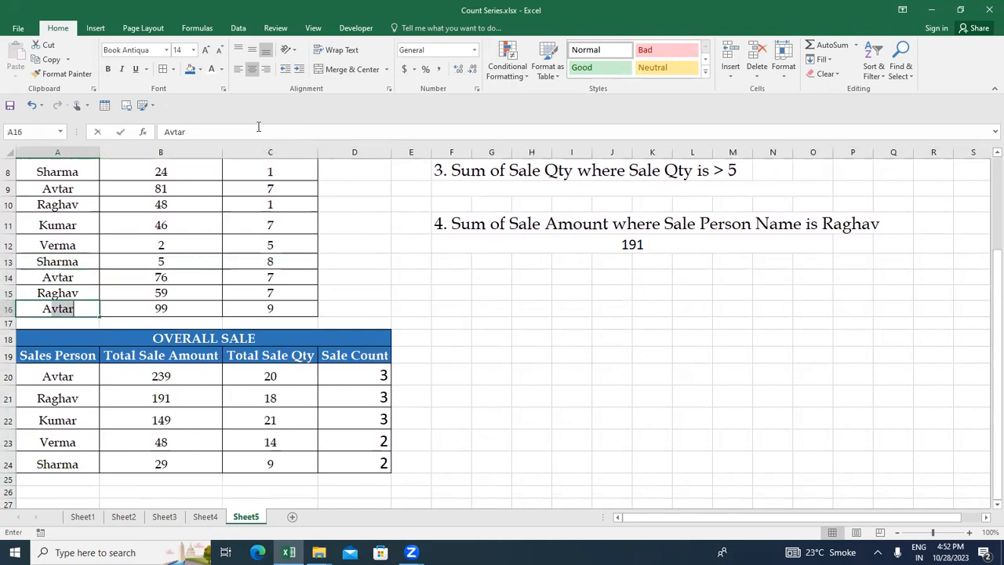
key("Return")
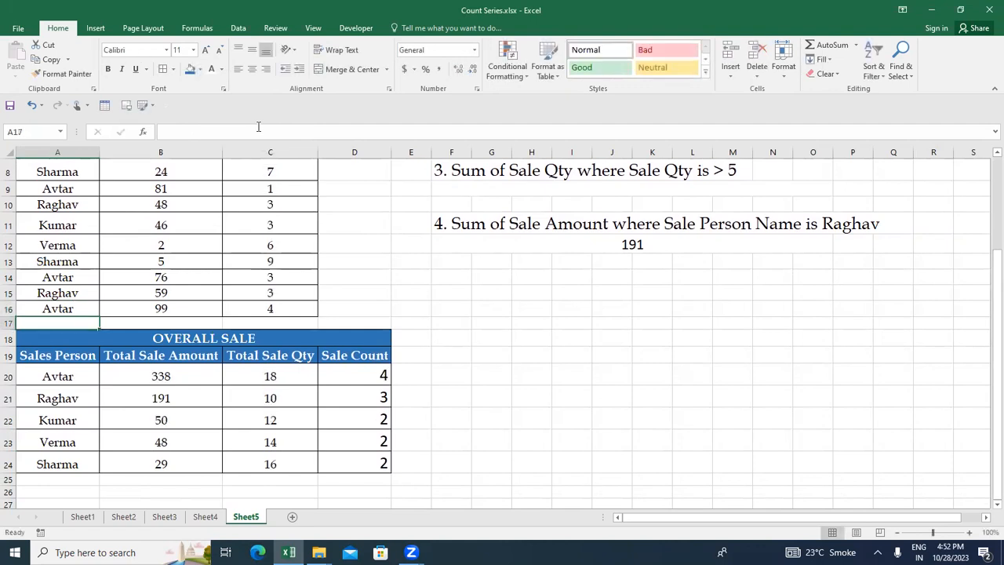
Step: Check how the Sale Count and totals in rows 20 and 22 of the OVERALL SALE table respond to the edited entry
key("Down")
key("Down")
key("Down")
key("Down")
key("Down")
key("Right")
key("Right")
key("Right")
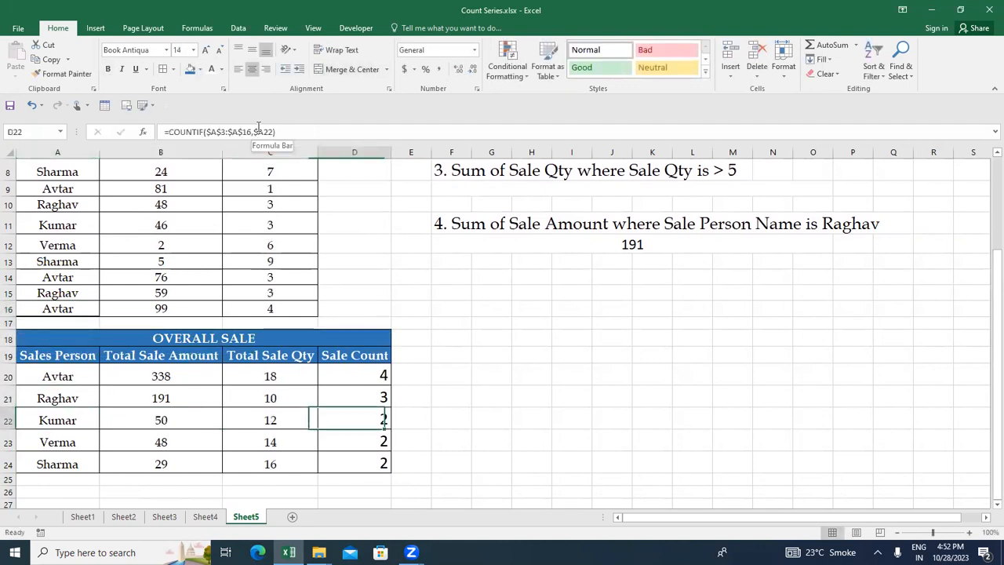
key("Left")
key("Left")
key("Right")
key("Right")
key("Up")
key("Up")
key("Left")
key("shift+space")
key("Down")
key("Up")
key("Left")
key("Right")
key("Right")
key("Right")
key("Left")
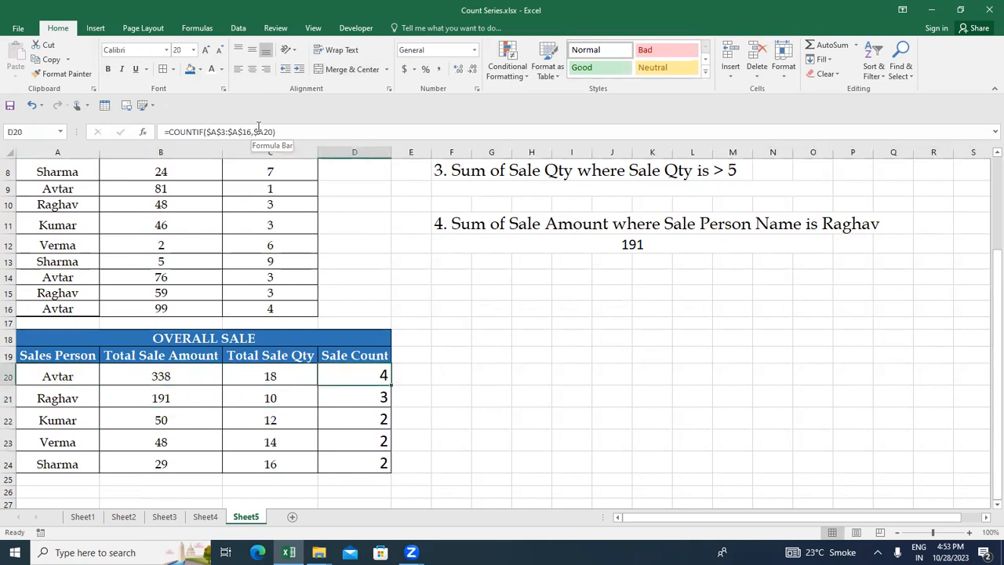
Step: Select F3, the empty answer cell below question 1 on the sum of Sale Amount
key("Up")
key("Up")
key("Up")
key("Up")
key("Up")
key("Up")
key("Up")
key("Up")
key("Up")
key("Up")
key("Up")
key("Up")
key("Up")
key("Up")
key("Up")
key("Up")
key("Up")
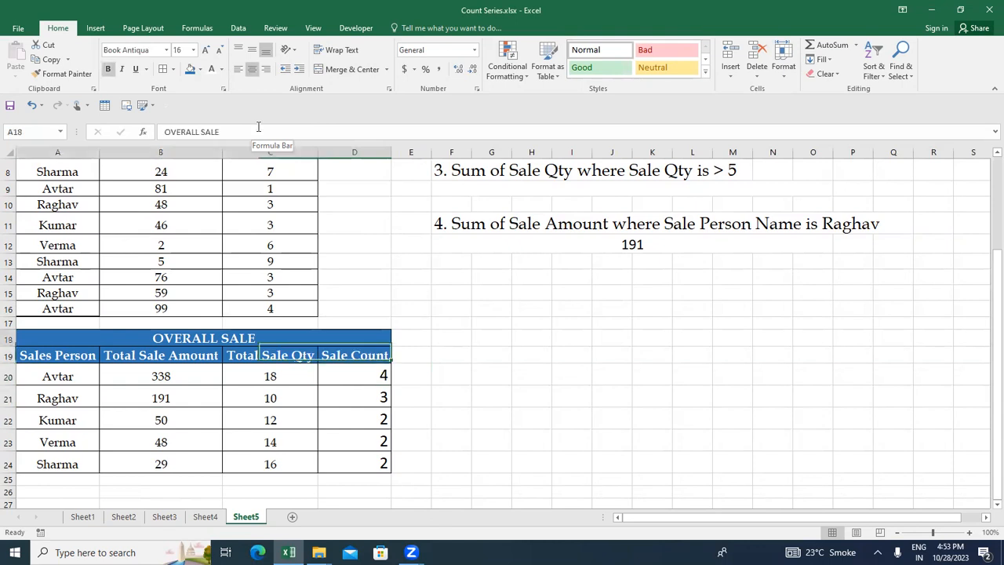
key("Right")
key("Right")
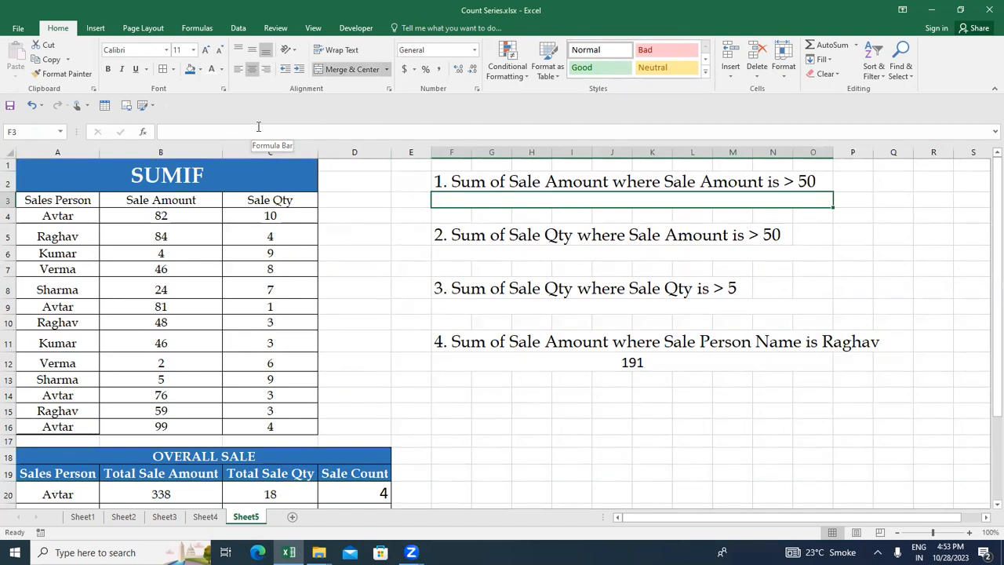
key("Down")
key("Up")
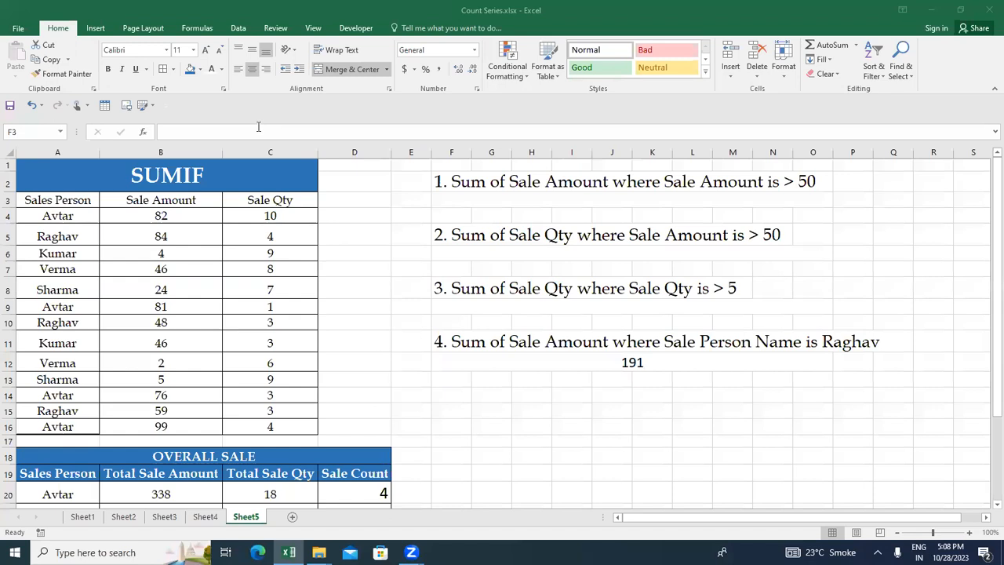
left_click(525, 200)
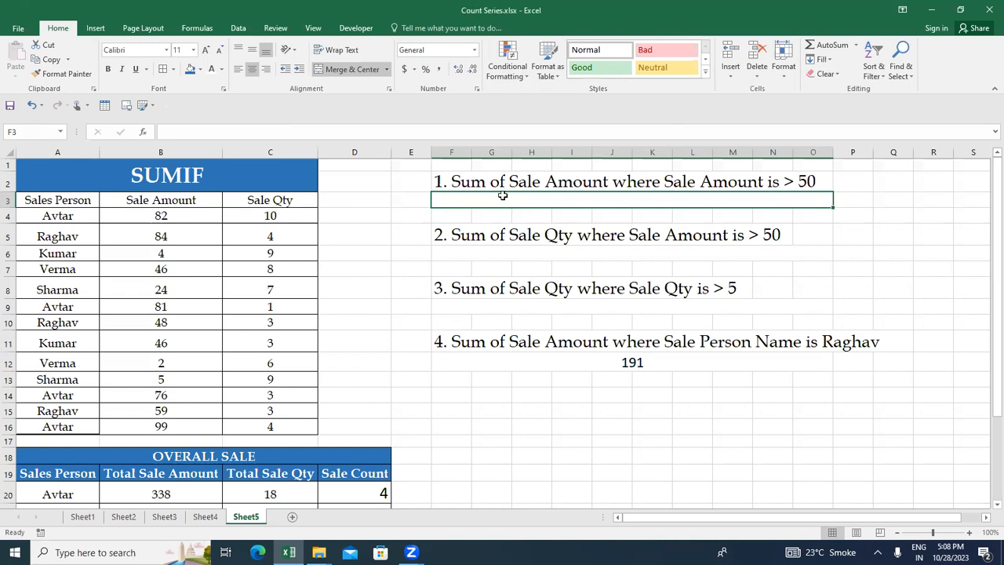
Step: Review the source table's Sale Amount values in B4:B15 and return to answer cell F3
left_click_drag(199, 216, 167, 409)
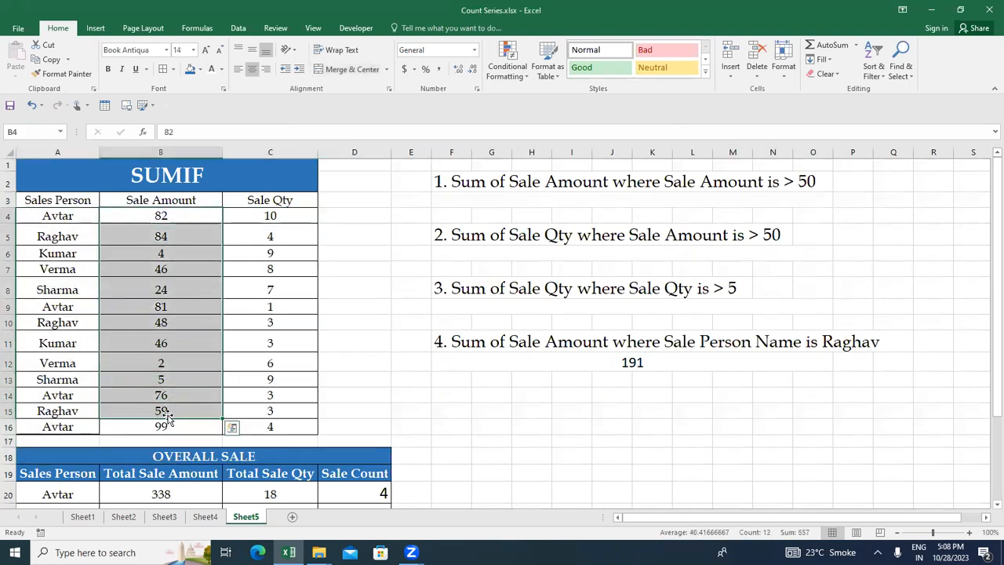
key("Down")
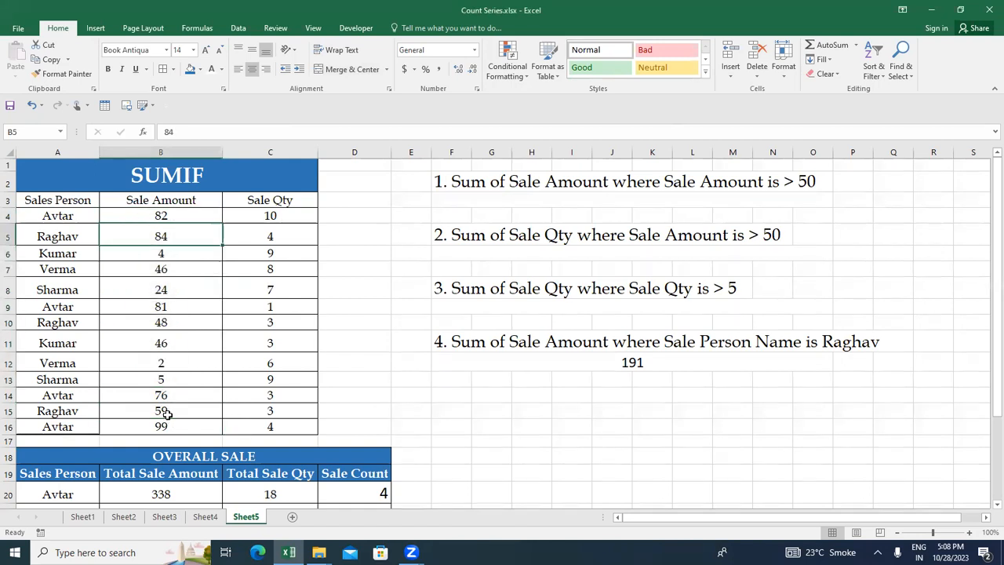
key("Up")
key("Right")
key("Right")
key("Right")
key("Right")
key("Up")
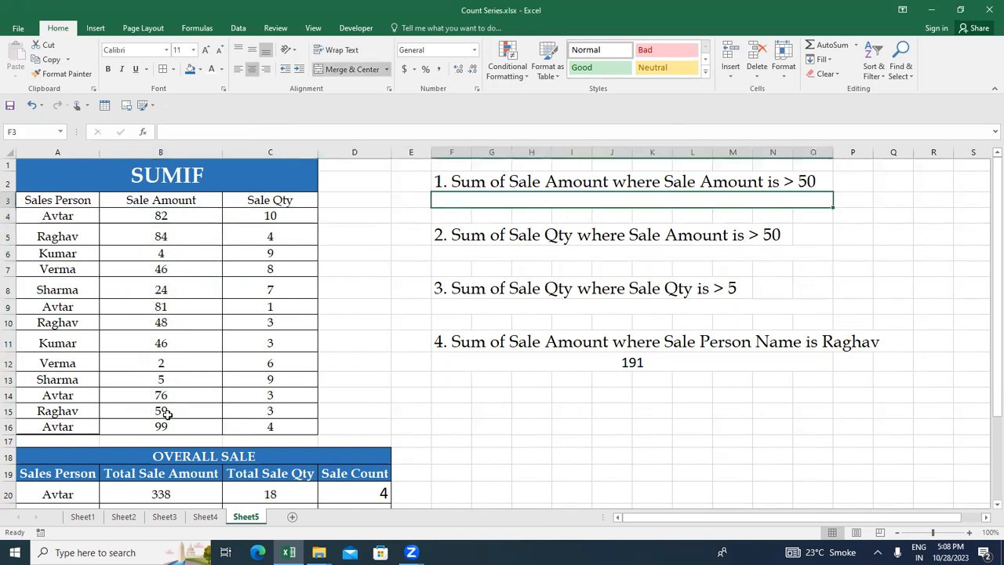
type("=sumif")
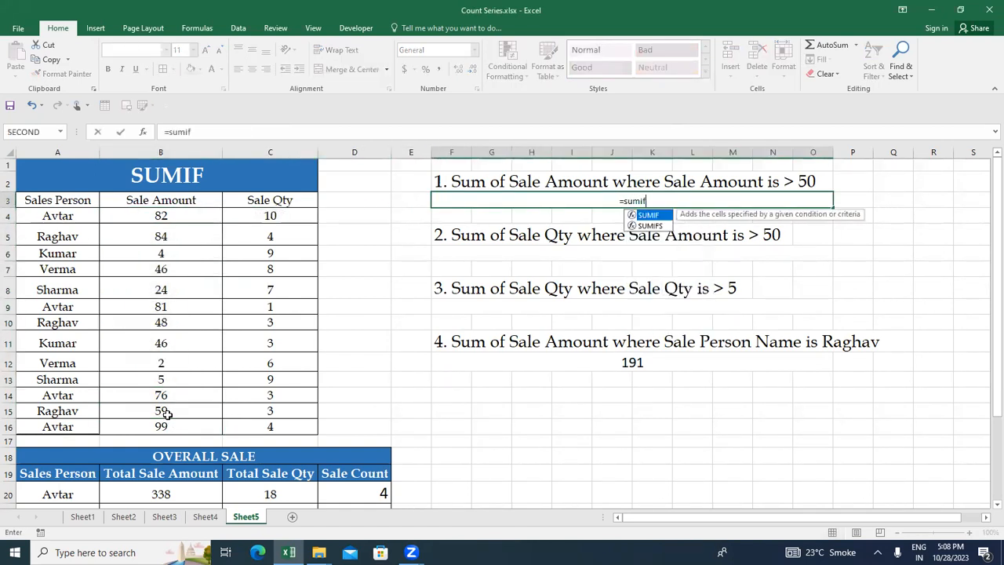
key("Tab")
key("Left")
key("Left")
key("Left")
key("Left")
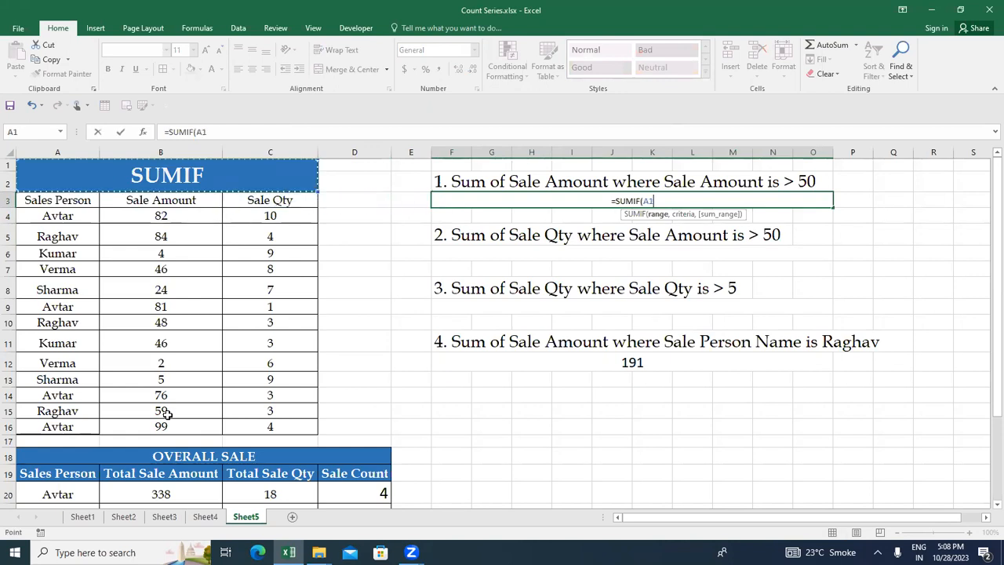
key("ctrl+shift+Down")
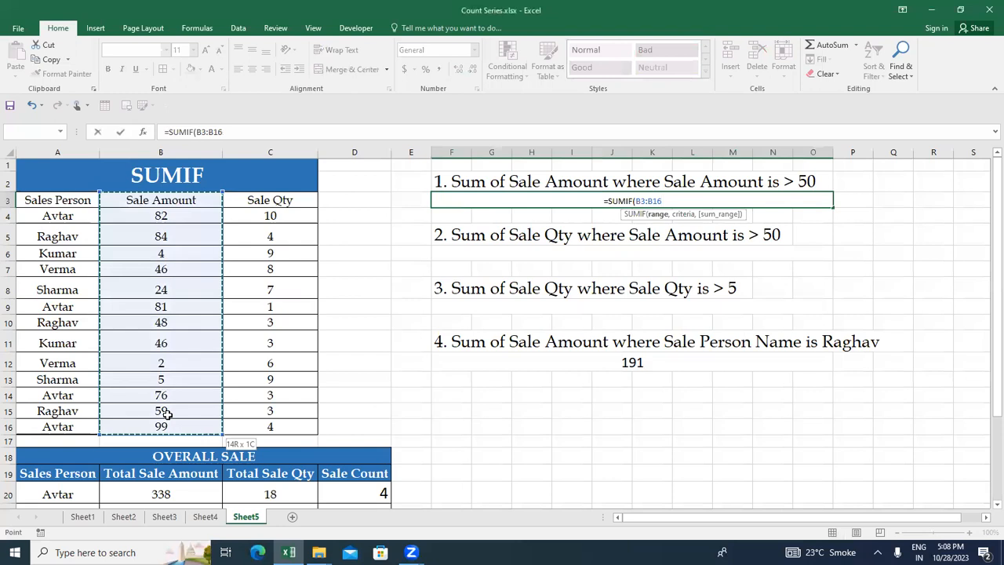
key("BackSpace")
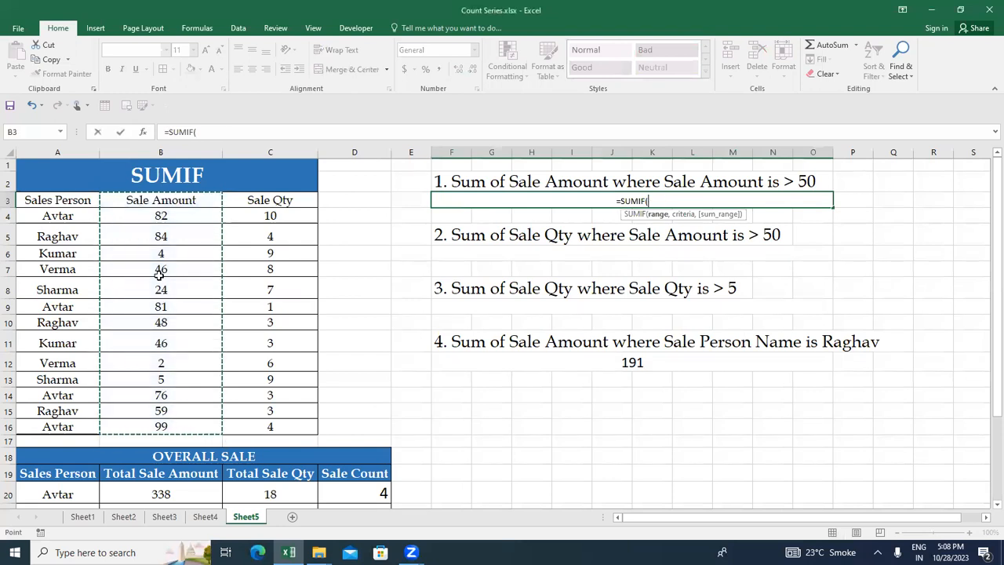
key("Escape")
Step: Start a SUMIF formula in F3 with the Sale Amount column $B$3:$B$16 as the absolute criteria range
type("=sumi")
key("Tab")
key("Left")
key("Left")
key("Left")
key("Left")
key("ctrl+shift+Down")
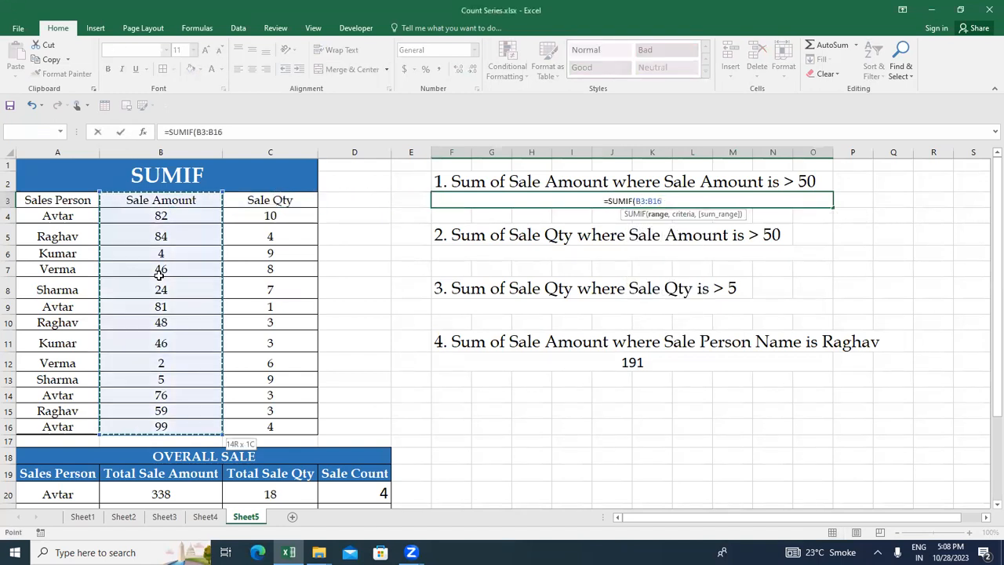
key("F4")
type(",")
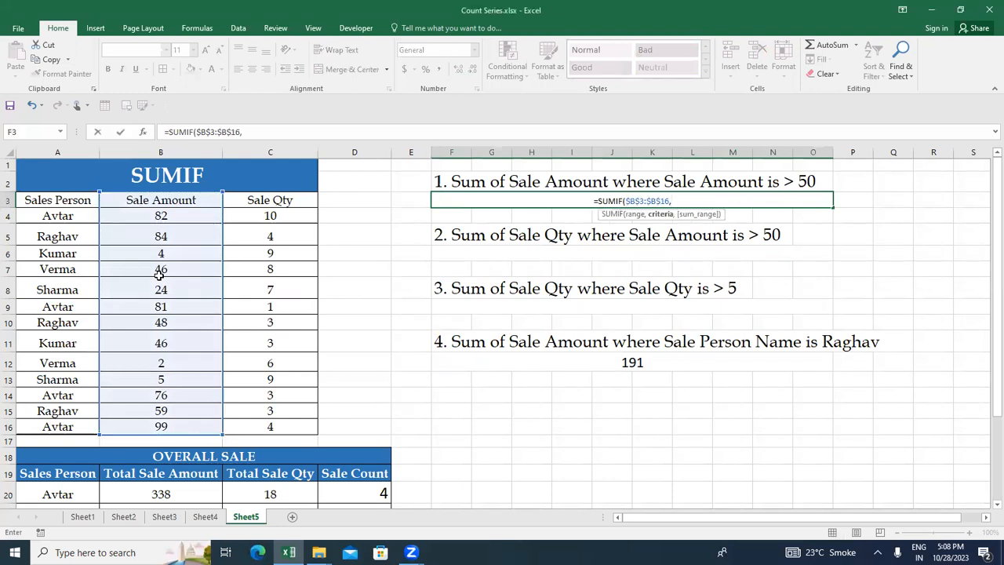
Step: Complete the SUMIF formula in F3 with the criterion ">50" and the absolute sum range $B$3:$B$16
type("\"")
type(">")
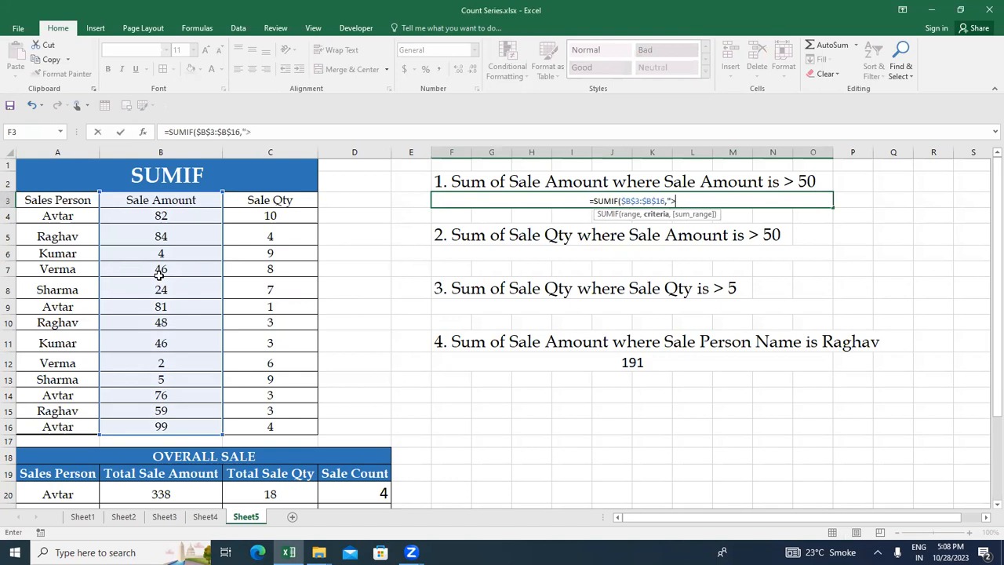
type("50\",")
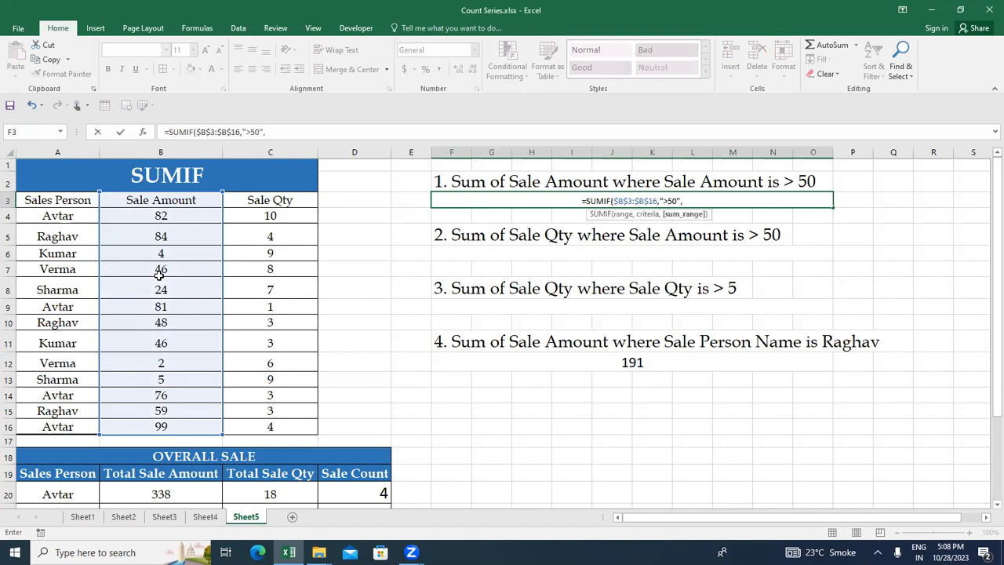
left_click(137, 201)
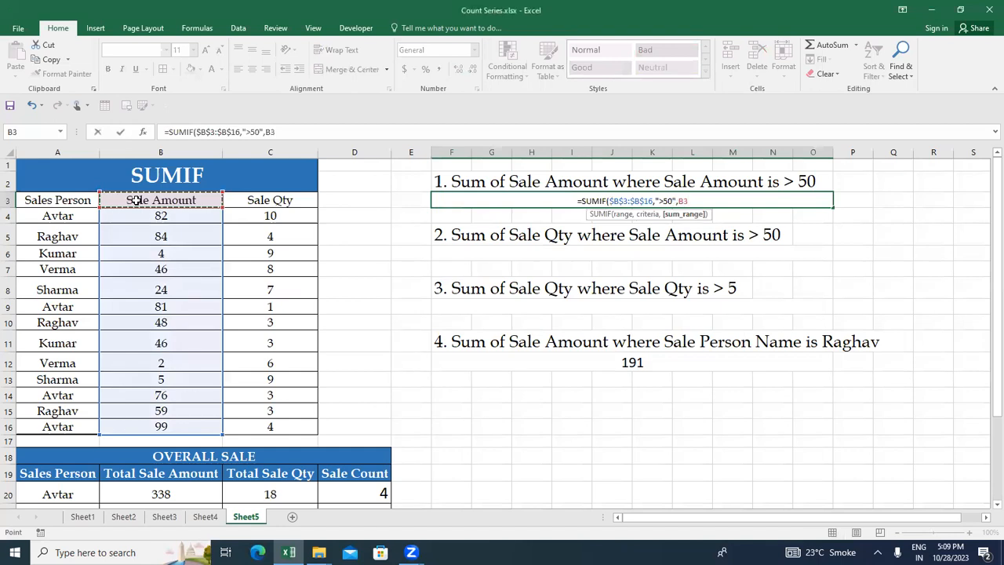
key("ctrl+shift+Down")
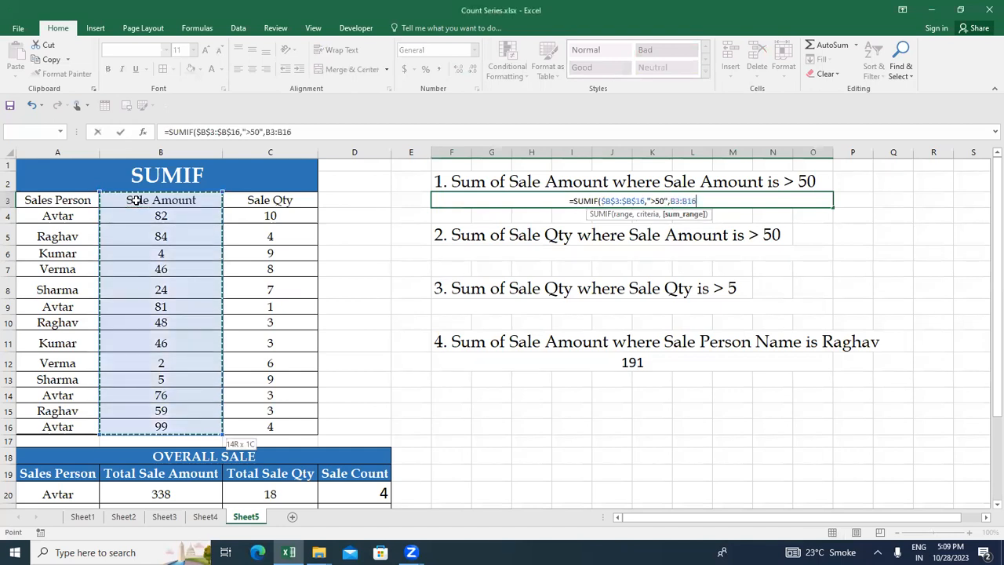
key("F4")
type(")")
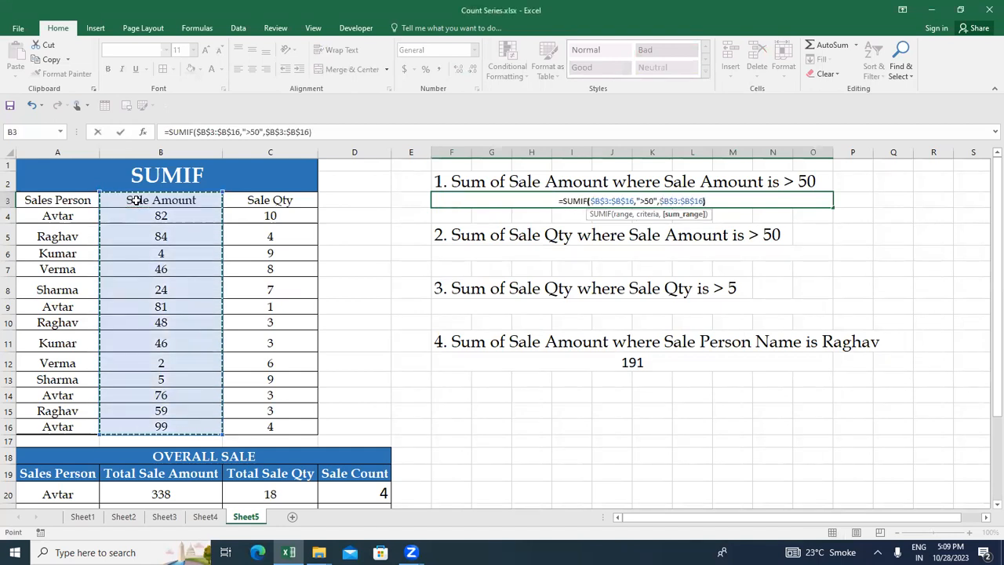
key("Return")
Step: Replace the RANDBETWEEN formulas in the Sale Qty column C4:C16 with their values using Paste Special
key("Up")
key("Right")
key("Left")
key("Left")
key("Down")
key("Left")
key("Left")
key("ctrl+shift+Down")
key("ctrl+c")
key("ctrl+alt+v")
key("v")
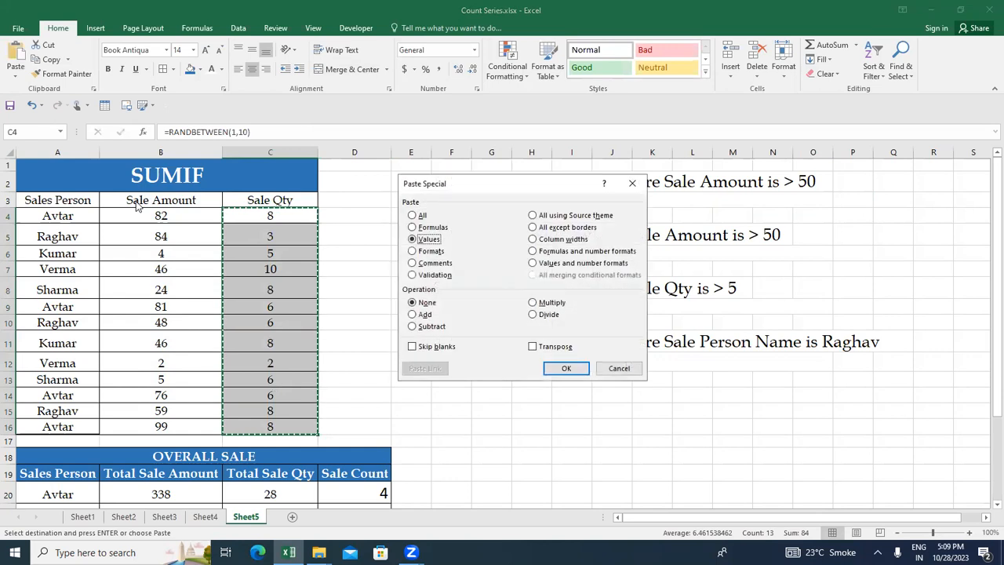
key("Return")
Step: Increase the font size of the question 1 answer in F3 to 20
key("Right")
key("Right")
key("Right")
key("Right")
key("Right")
key("Up")
key("Up")
key("Down")
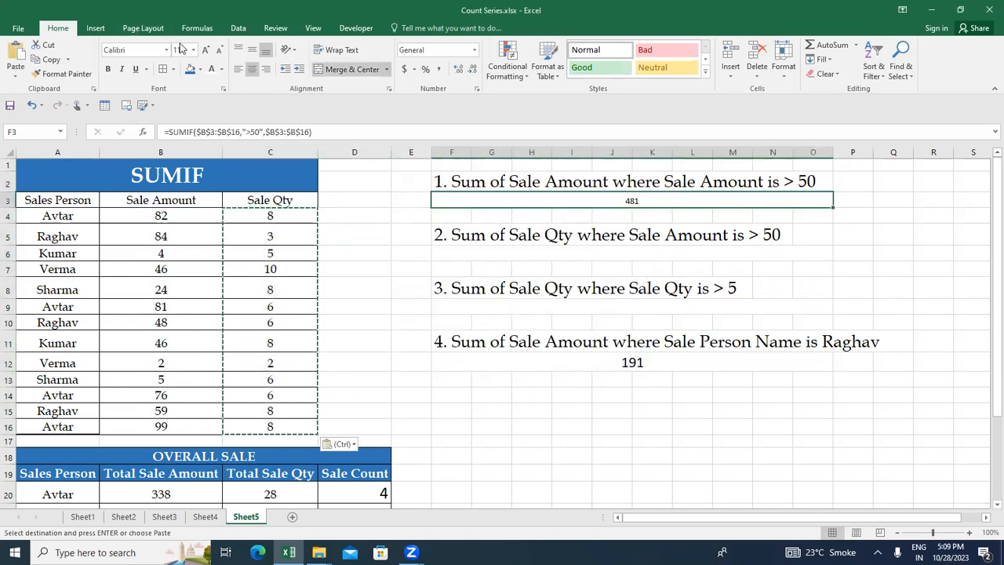
left_click(206, 51)
left_click(206, 50)
left_click(205, 50)
key("Down")
key("Down")
key("Down")
key("Up")
key("Up")
key("Up")
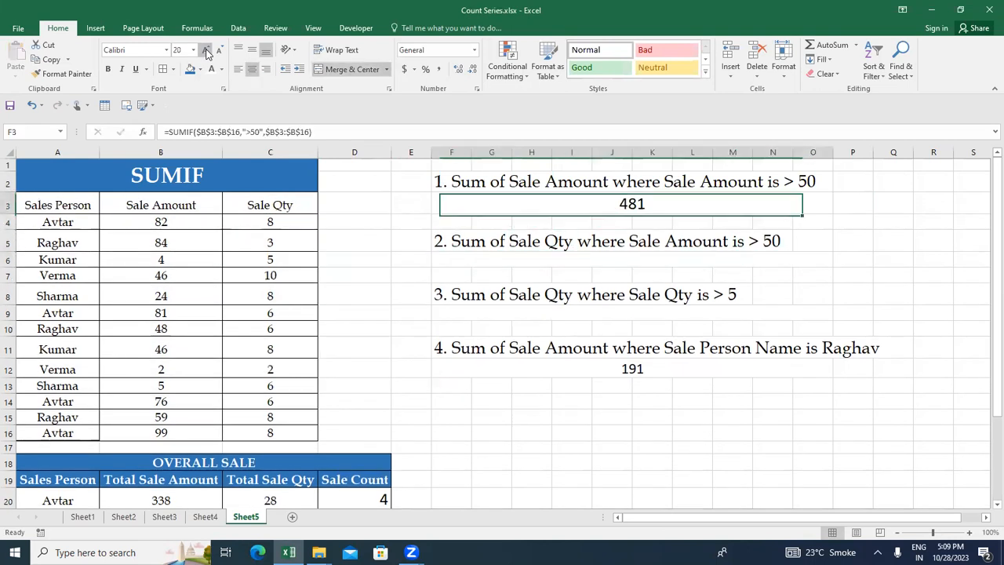
Step: Copy the formatted answer cell F3 into the answer cells F6 and F9 below questions 2 and 3
key("ctrl+c")
key("Down")
key("Down")
key("Down")
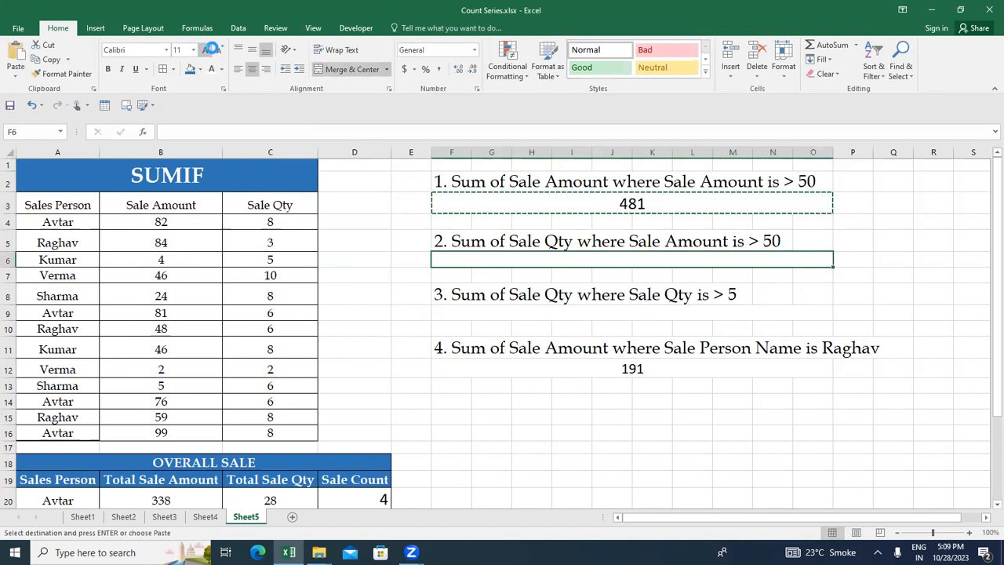
key("ctrl+v")
key("Down")
key("Down")
key("Down")
key("Down")
key("Up")
key("ctrl+v")
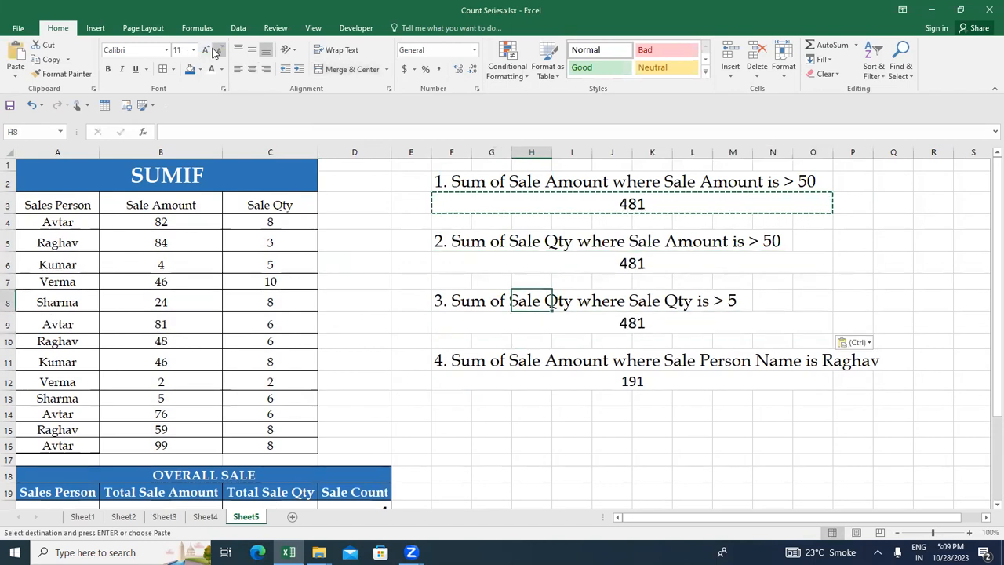
Step: Clear the pasted formulas from F9 and F6, keeping the cell formatting
key("Delete")
key("Up")
key("Up")
key("Up")
key("Up")
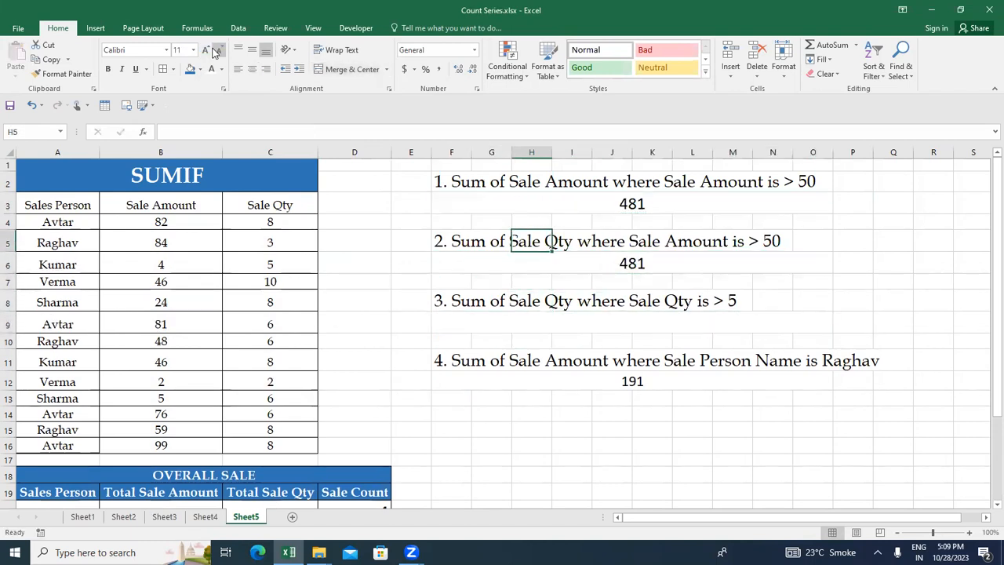
key("Down")
key("Delete")
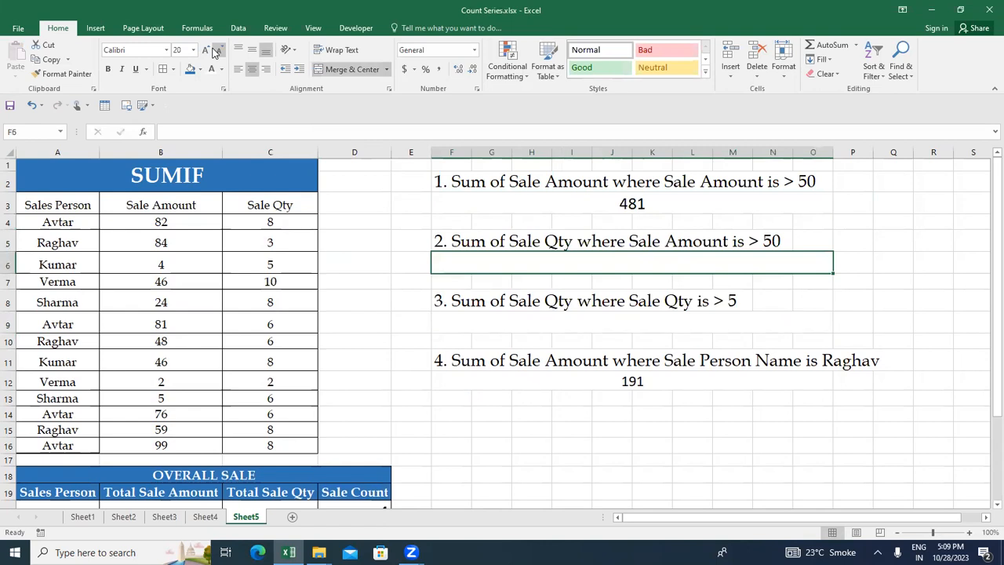
key("Up")
key("Up")
key("Up")
key("Left")
key("Left")
key("Left")
key("Left")
key("Down")
key("shift+Down")
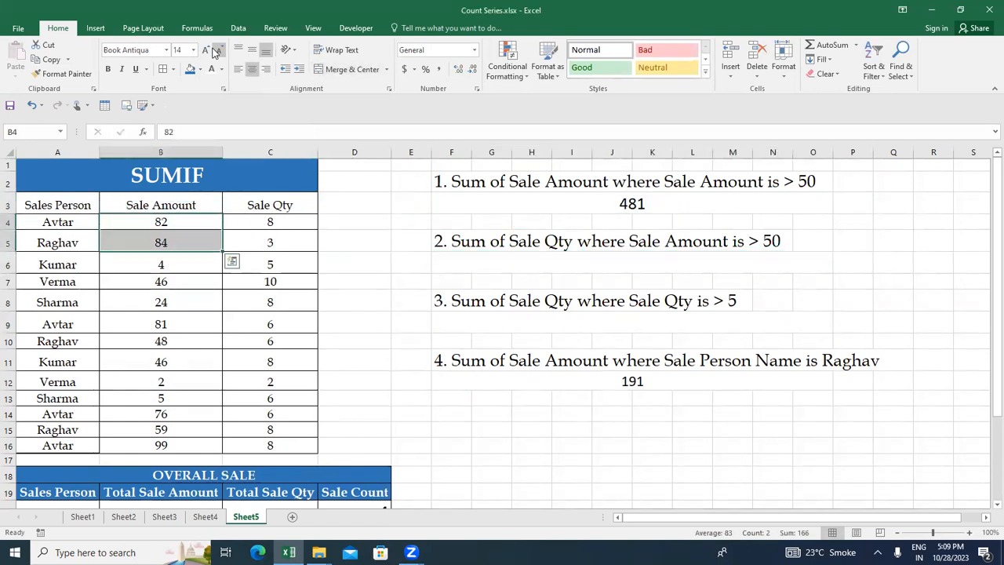
left_click(173, 321, "ctrl")
left_click(168, 338, "ctrl")
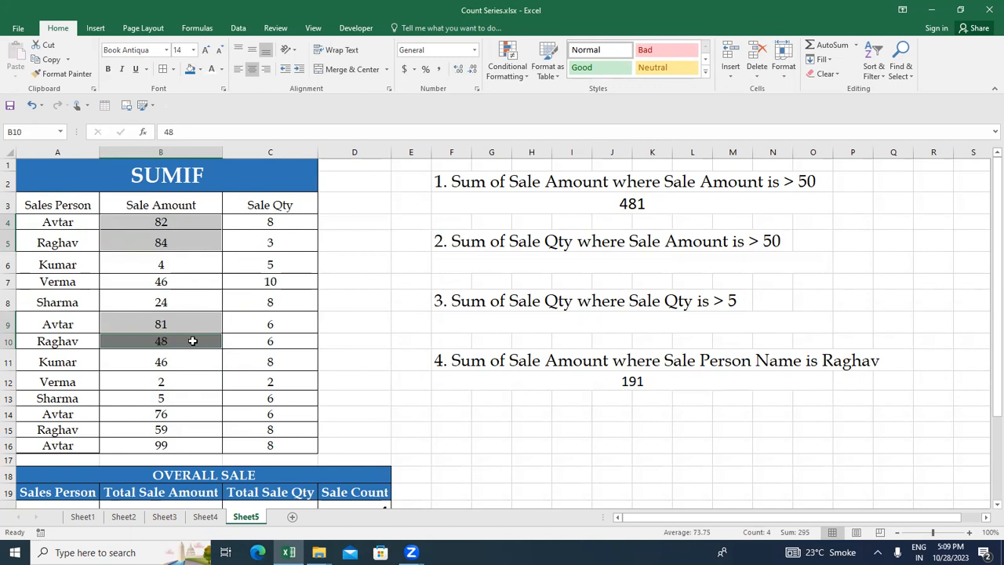
Step: Select the Sale Amount values above 50 in B4:B5, B9 and B14:B16 and compare their sum with the answer in F3
key("Up")
key("Up")
key("Up")
key("Up")
key("Up")
key("Up")
key("shift+Down")
key("shift+Down")
key("shift+Up")
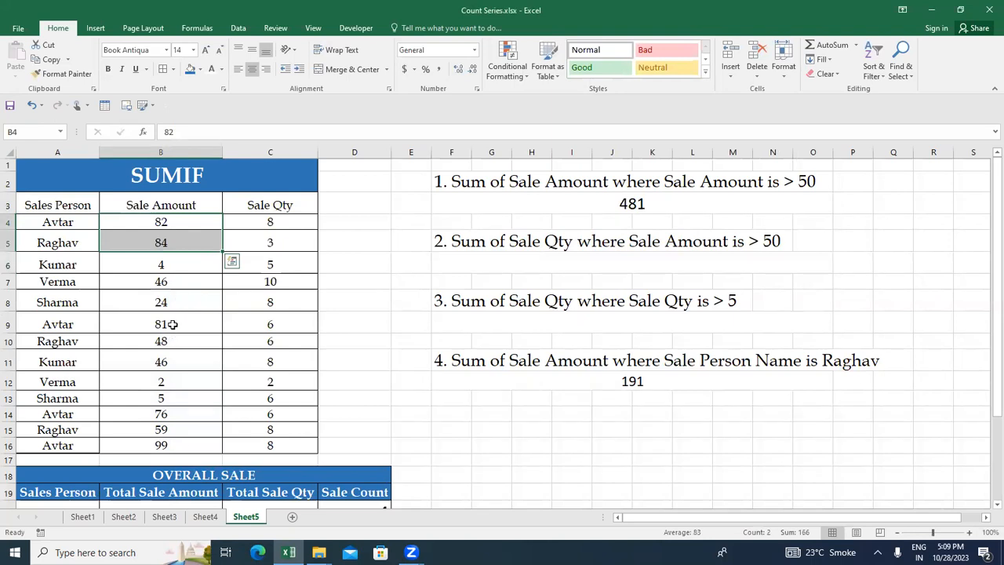
left_click(171, 324, "ctrl")
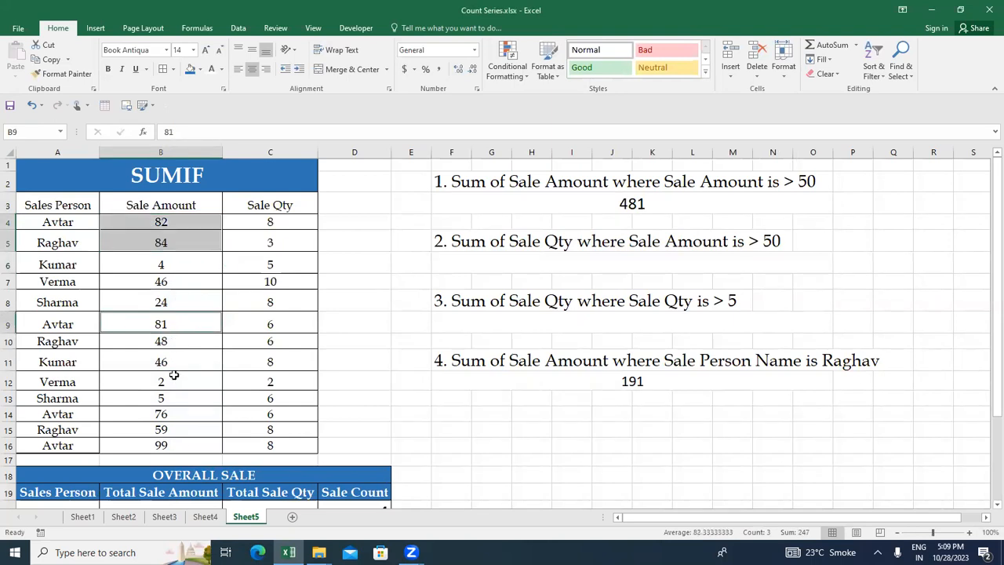
left_click(169, 413, "ctrl")
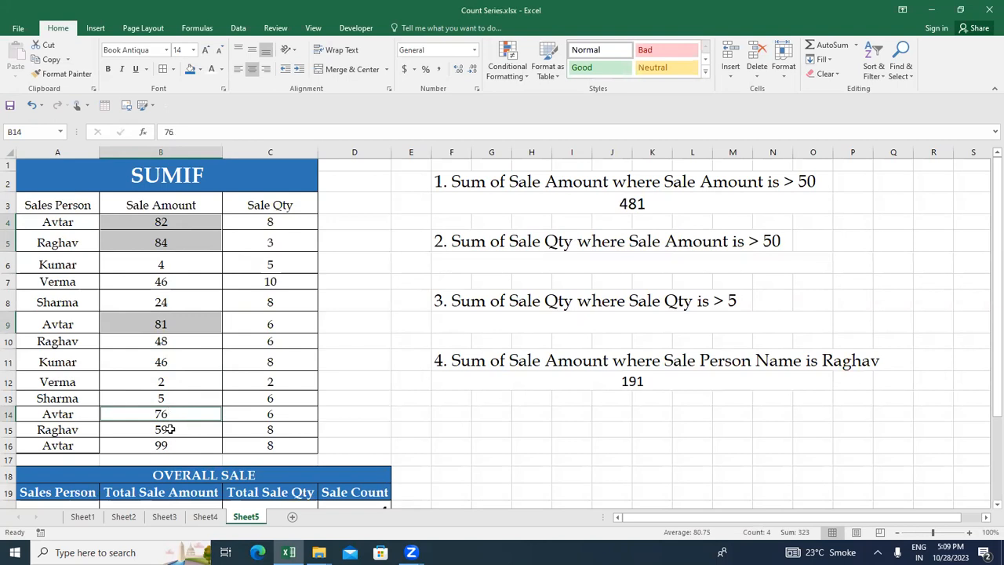
left_click(169, 429, "ctrl")
left_click(171, 444, "ctrl")
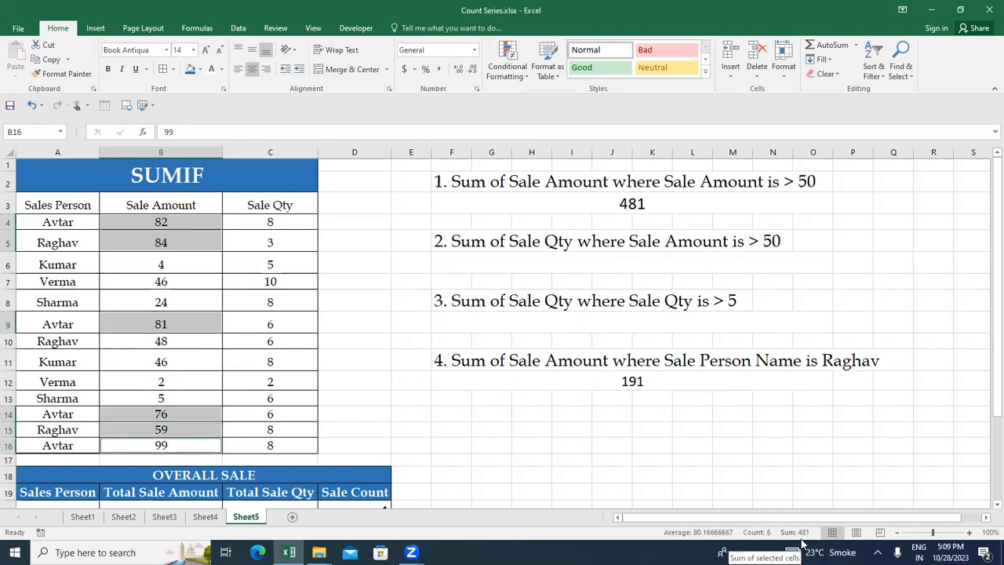
left_click(713, 204)
Step: Start a SUMIF formula in F6 with the Sale Amount column $B$3:$B$16 as the absolute criteria range
key("Down")
key("Down")
key("Down")
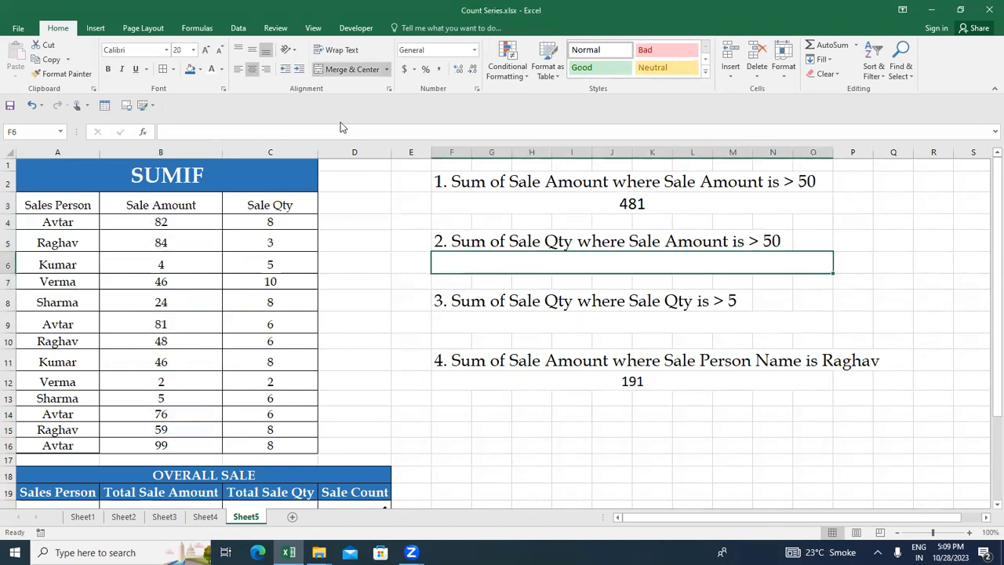
key("Down")
key("Up")
type("=sumifs")
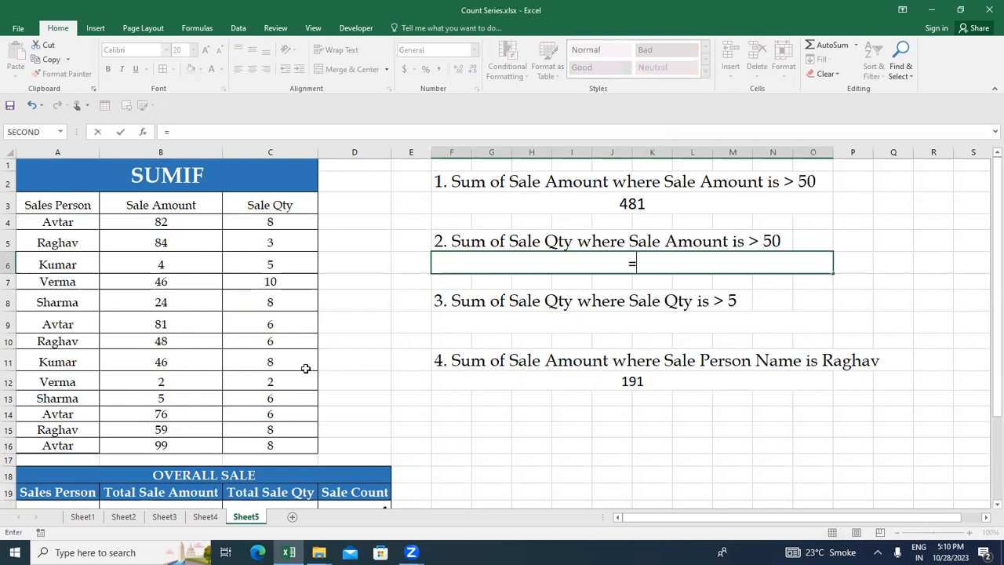
key("BackSpace")
type("(")
key("Left")
key("Left")
key("Up")
key("Left")
key("Left")
key("Left")
key("Up")
key("Right")
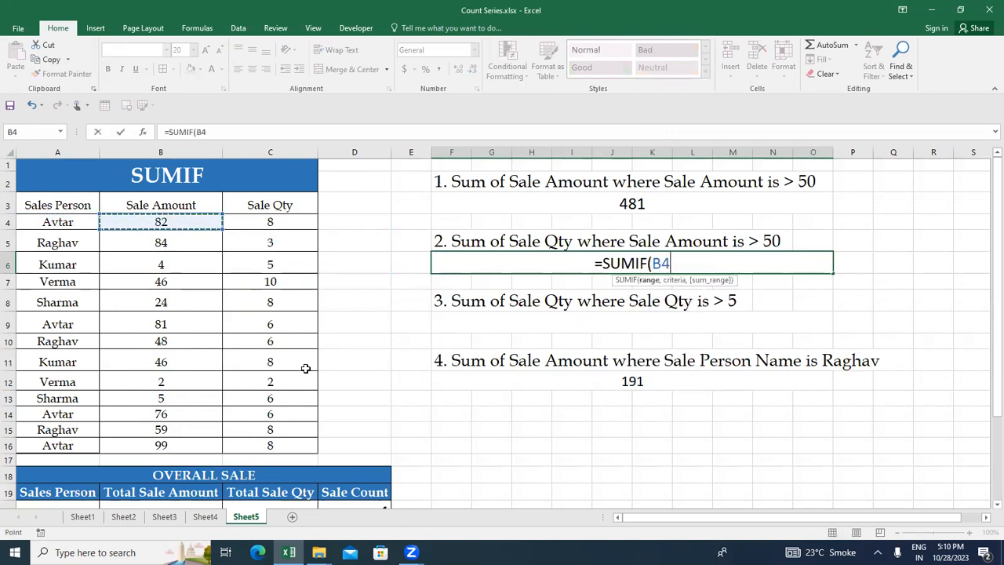
key("Up")
key("ctrl+shift+Down")
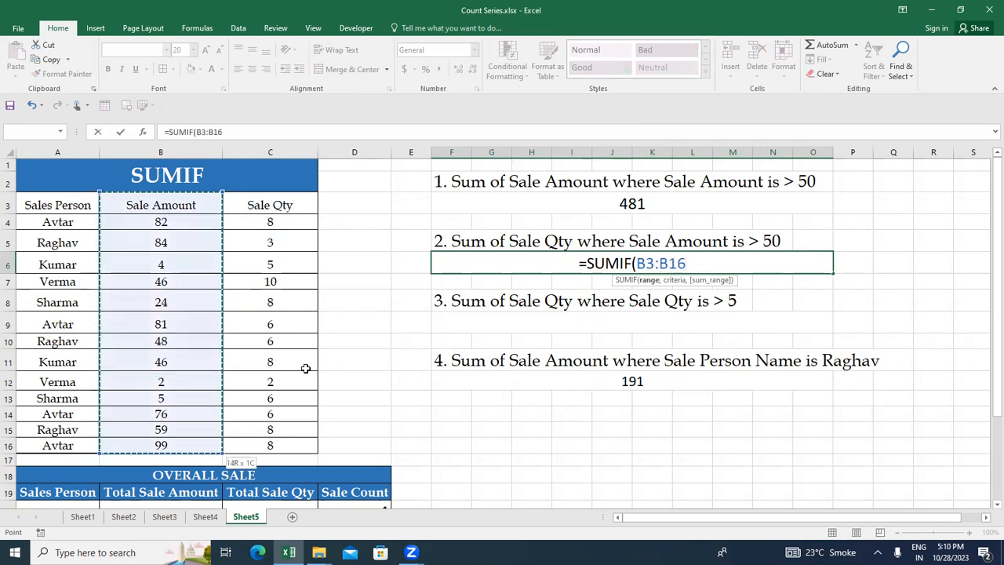
key("F4")
type(",")
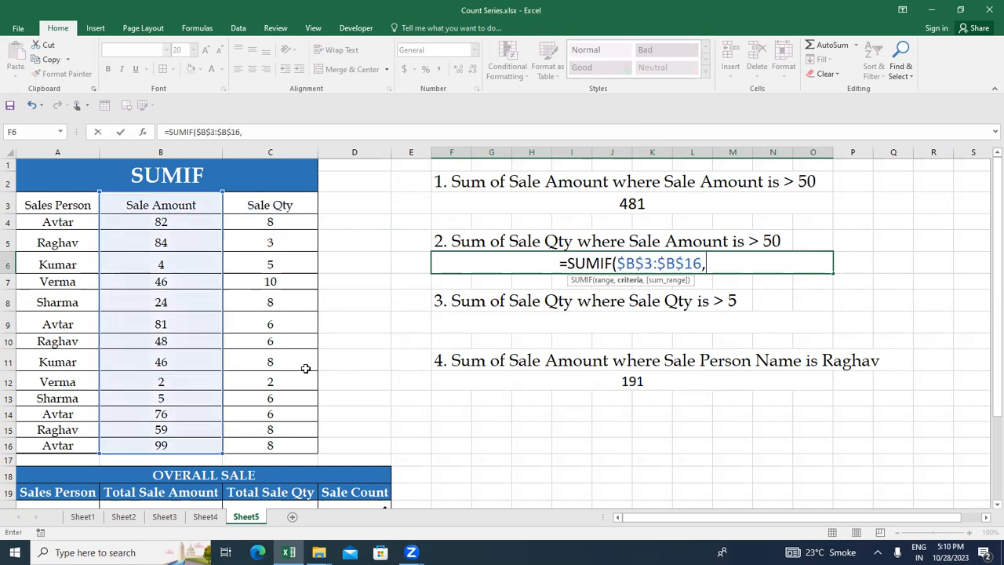
Step: Complete the F6 formula with the criterion ">50" and the Sale Qty column $C$3:$C$16 as the absolute sum range
type("\">50\",")
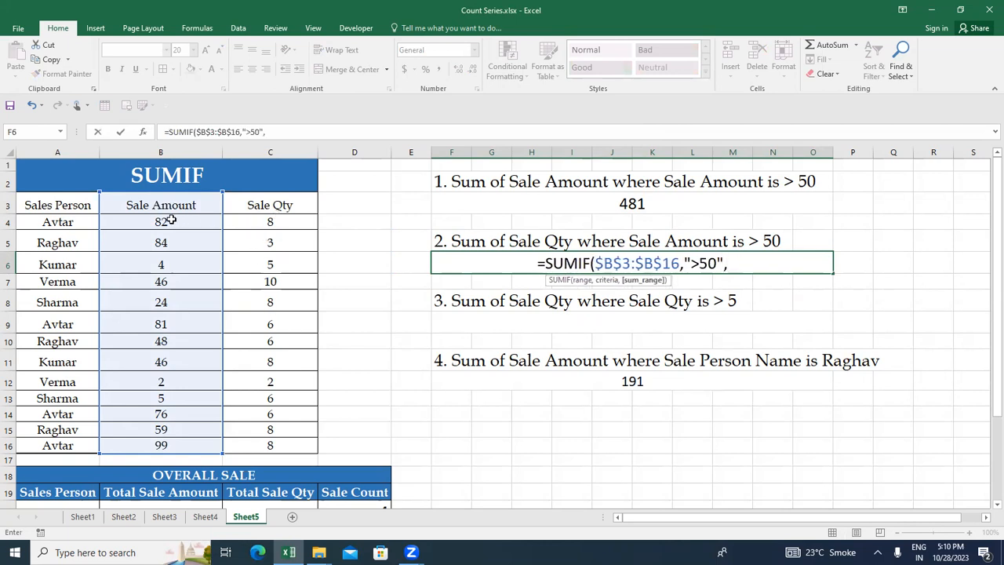
left_click(270, 204)
key("ctrl+shift+Down")
key("F4")
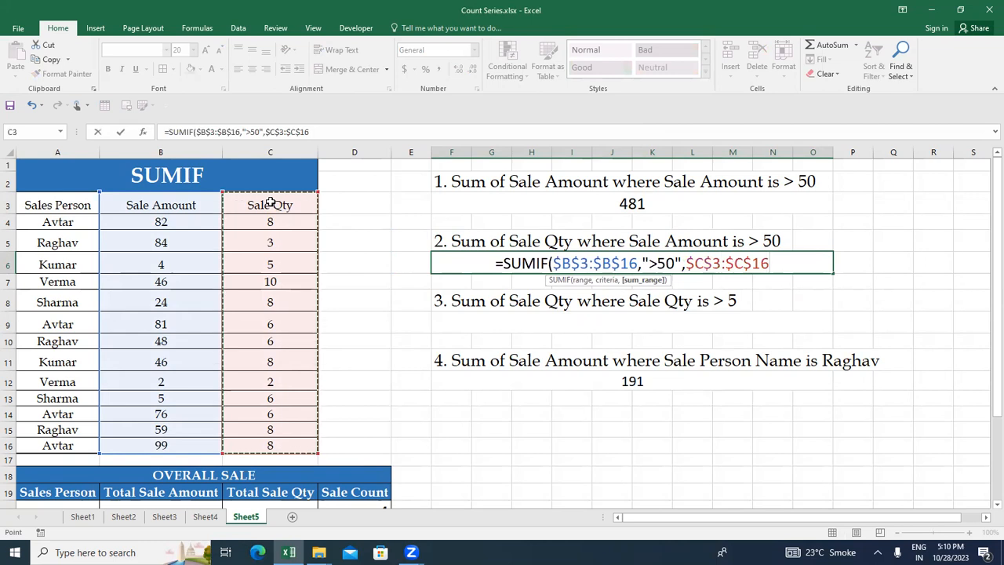
type(")")
key("Return")
key("Up")
key("Left")
key("Left")
key("Right")
key("Right")
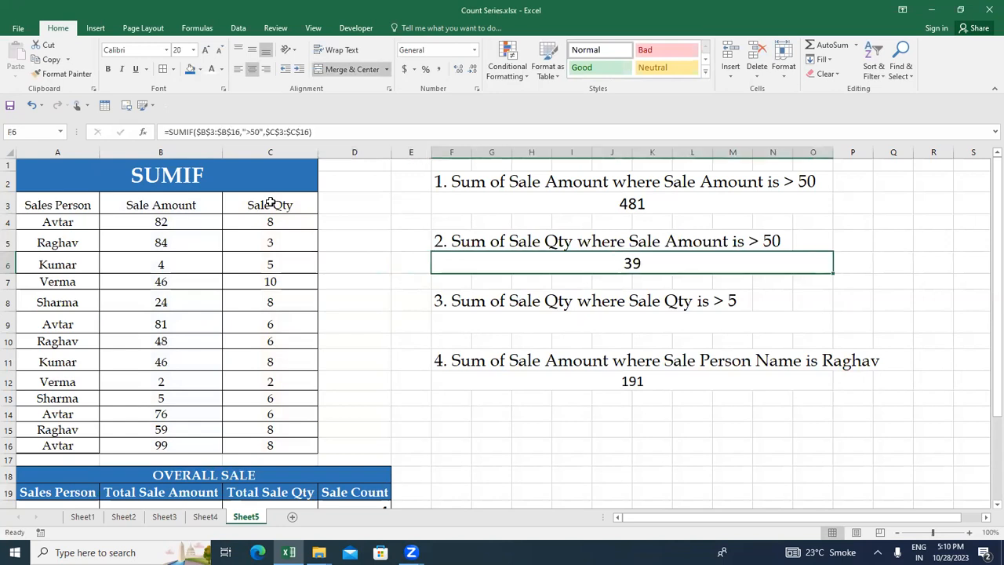
Step: Select the Sale Qty values C4:C5, C9 and C14:C16 for Sale Amounts above 50 and compare their sum with the answer in F6
left_click(182, 222)
key("shift+Right")
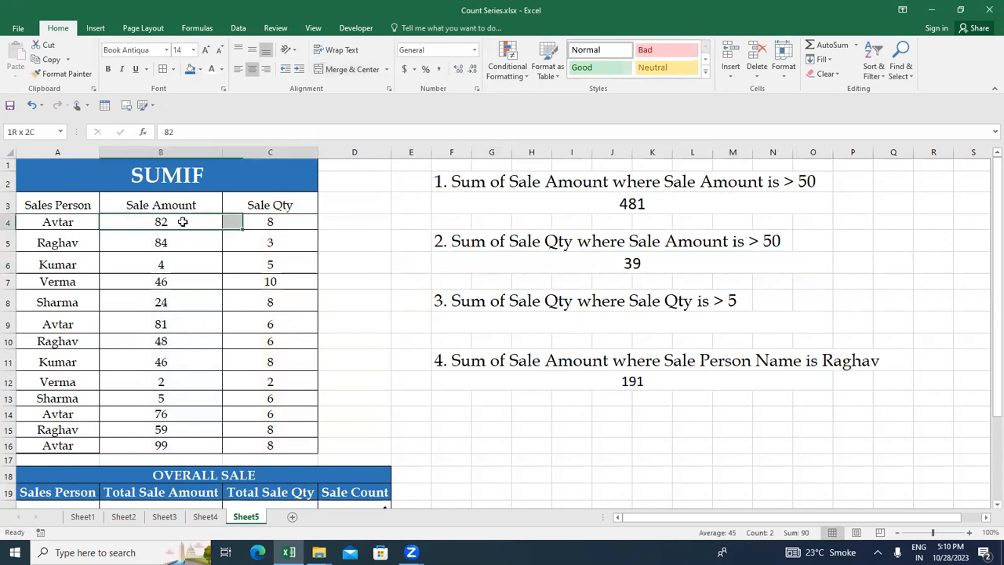
key("Right")
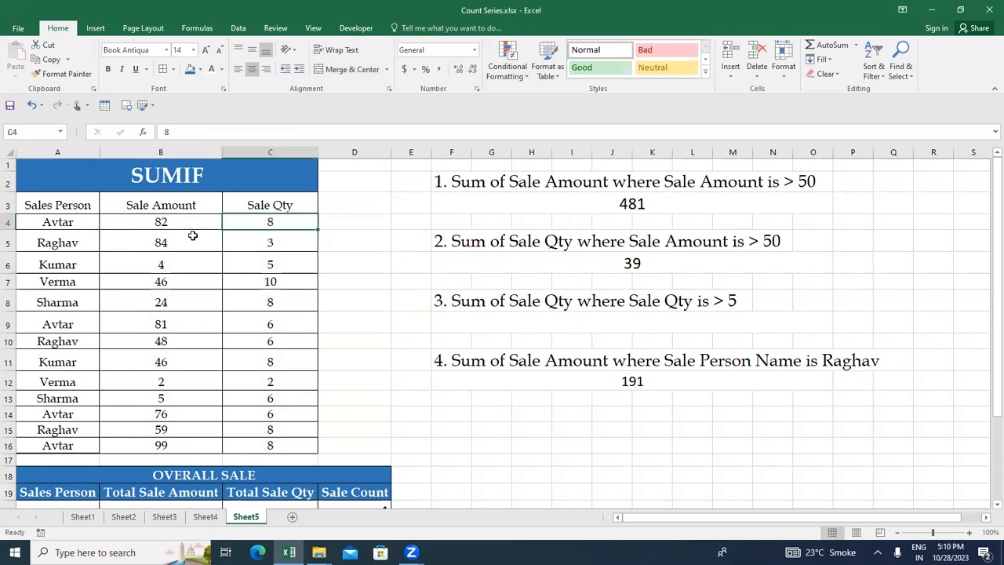
left_click(255, 238, "ctrl")
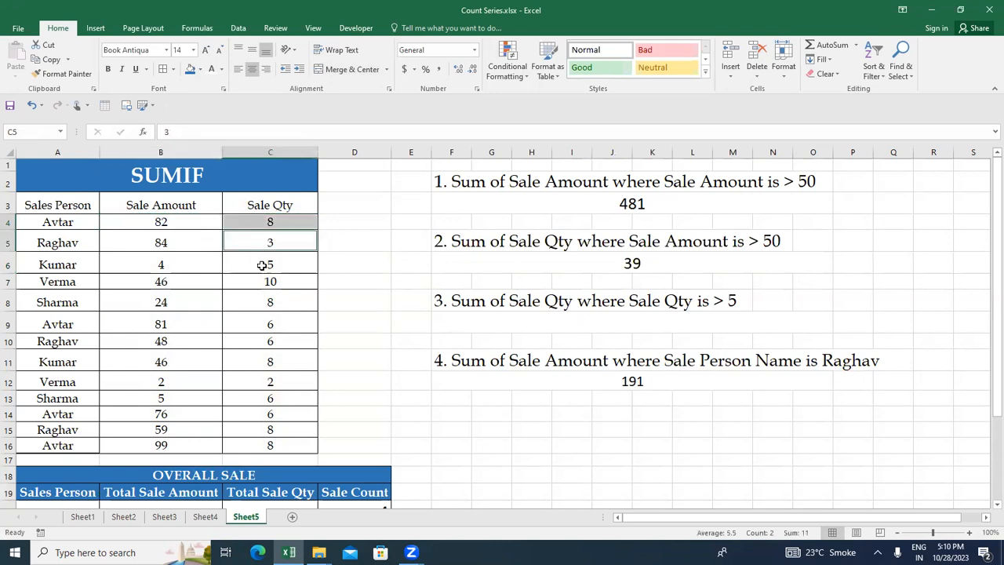
left_click(274, 322, "ctrl")
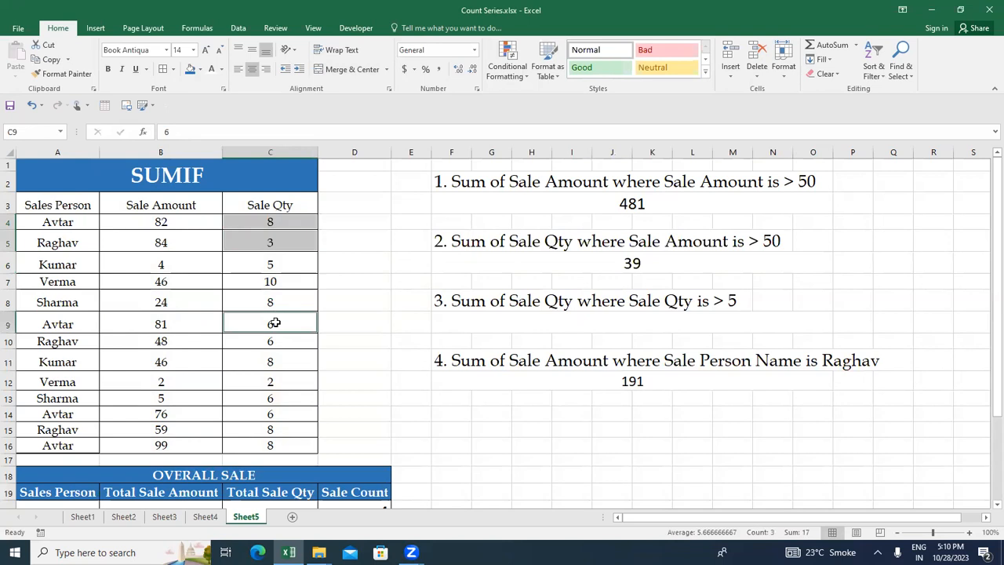
left_click(265, 414, "ctrl")
left_click(266, 429, "ctrl")
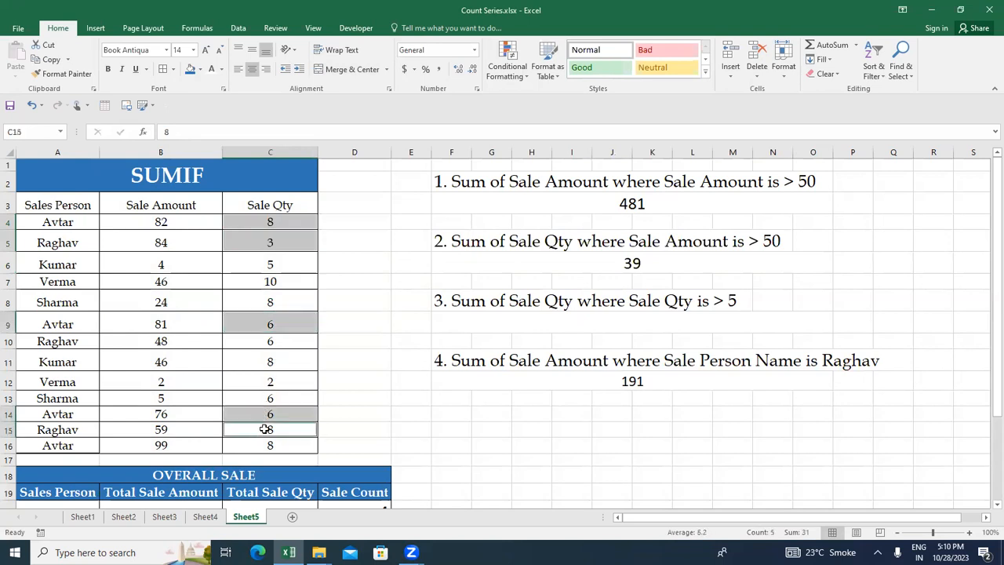
left_click(268, 445, "ctrl")
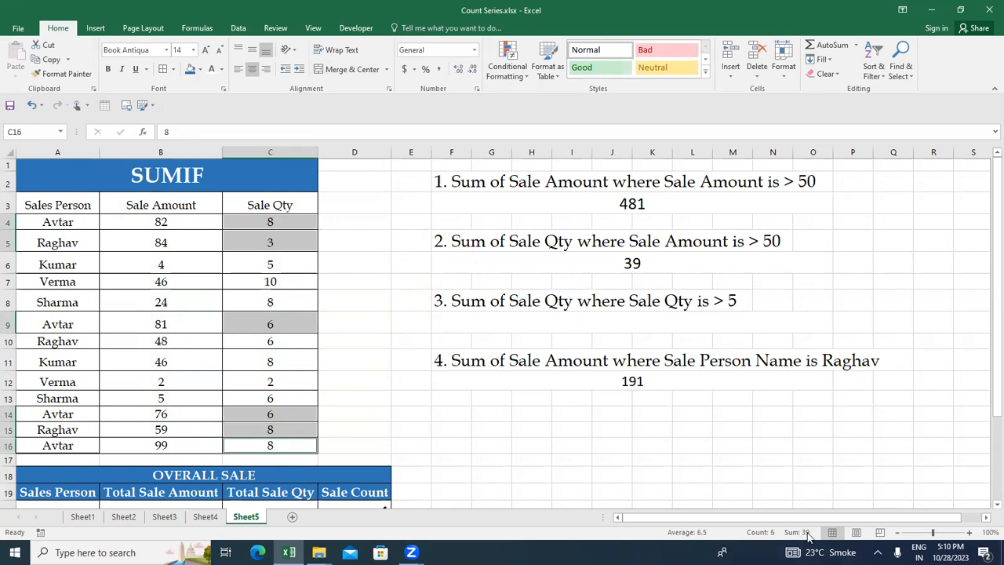
left_click(687, 258)
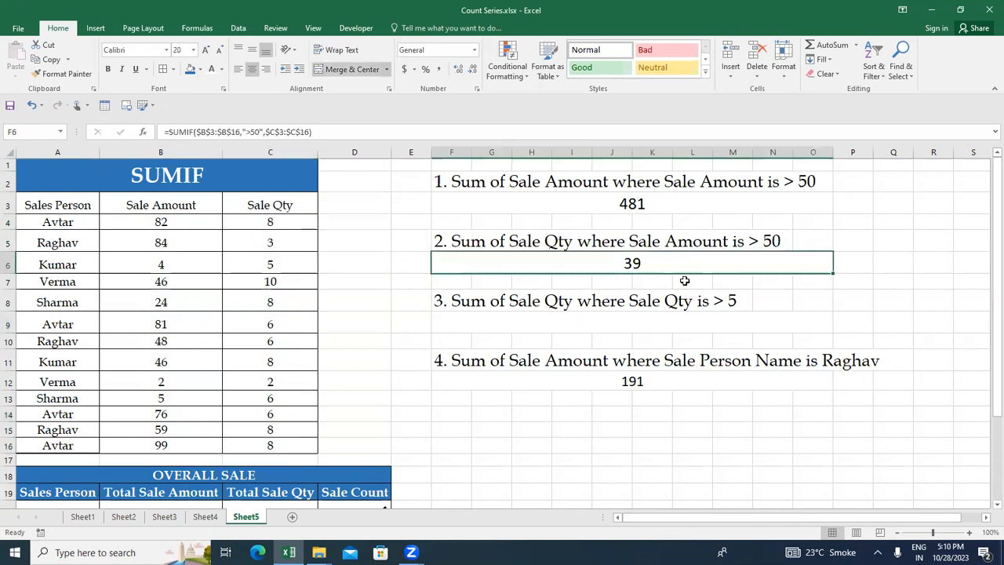
Step: Start a SUMIF formula in F9 with the Sale Qty column $C$3:$C$16 as the absolute criteria range
left_click(608, 322)
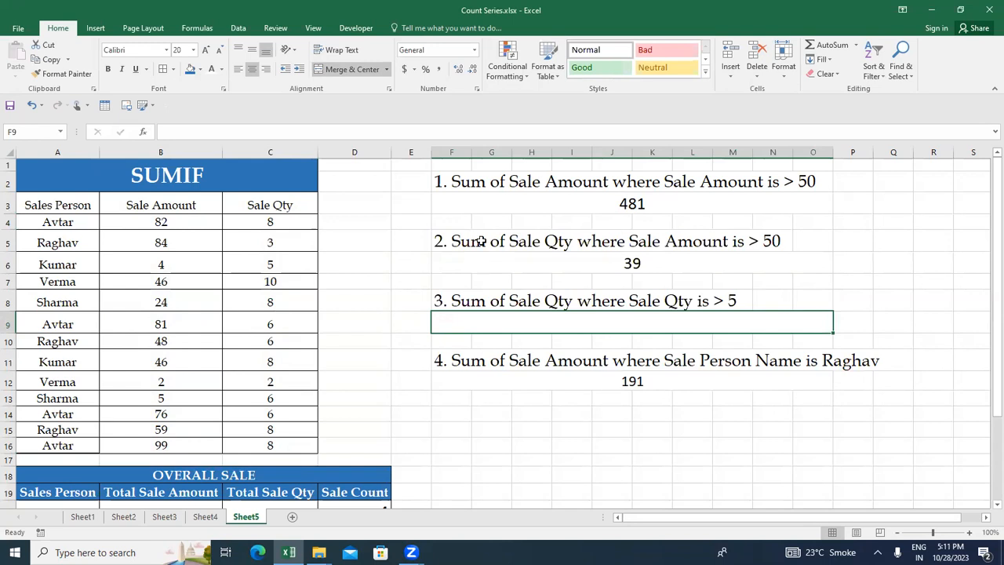
left_click_drag(302, 203, 300, 432)
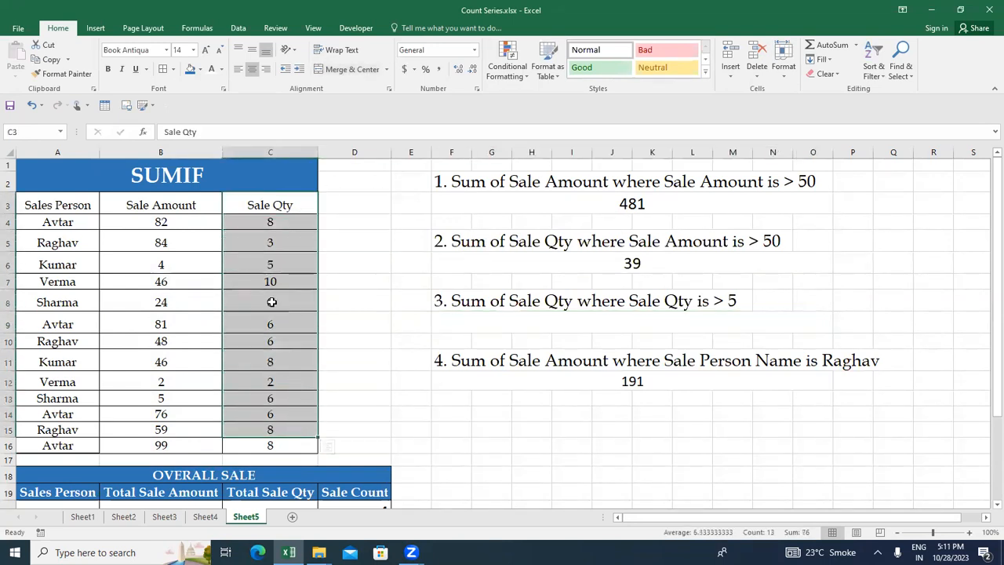
left_click(587, 318)
type("=sumi")
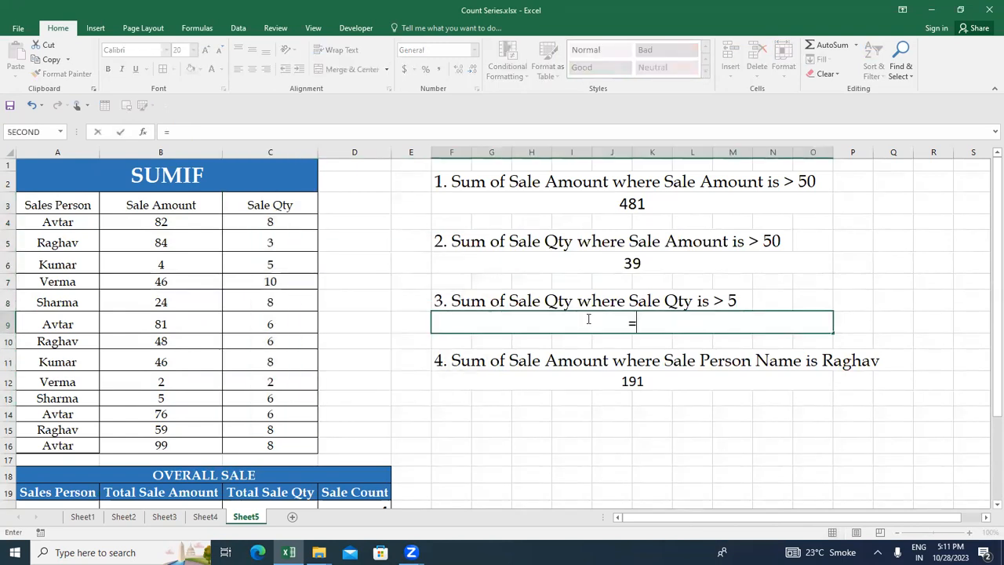
key("Tab")
type("q")
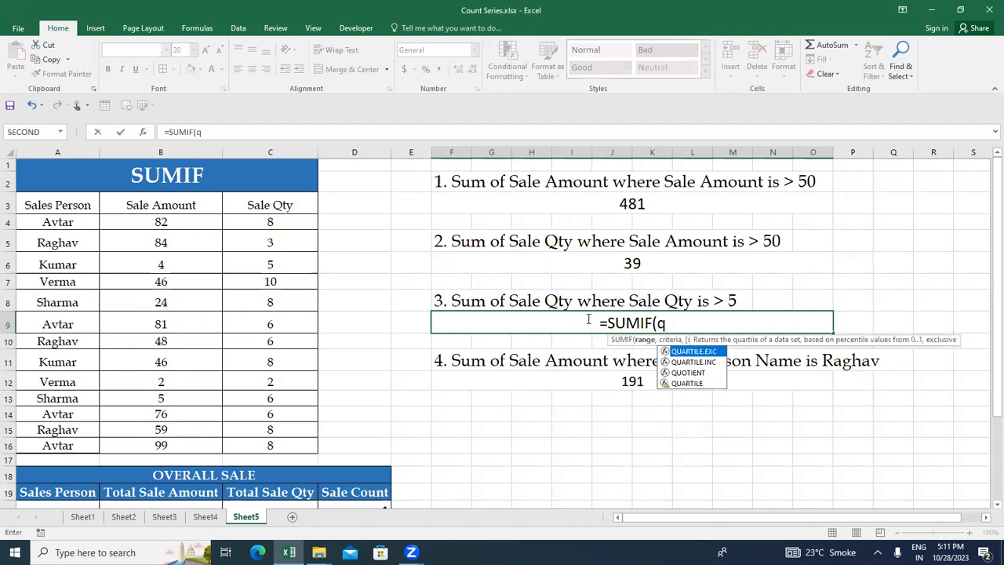
key("BackSpace")
key("Left")
key("Left")
key("Up")
key("Left")
key("Up")
key("Up")
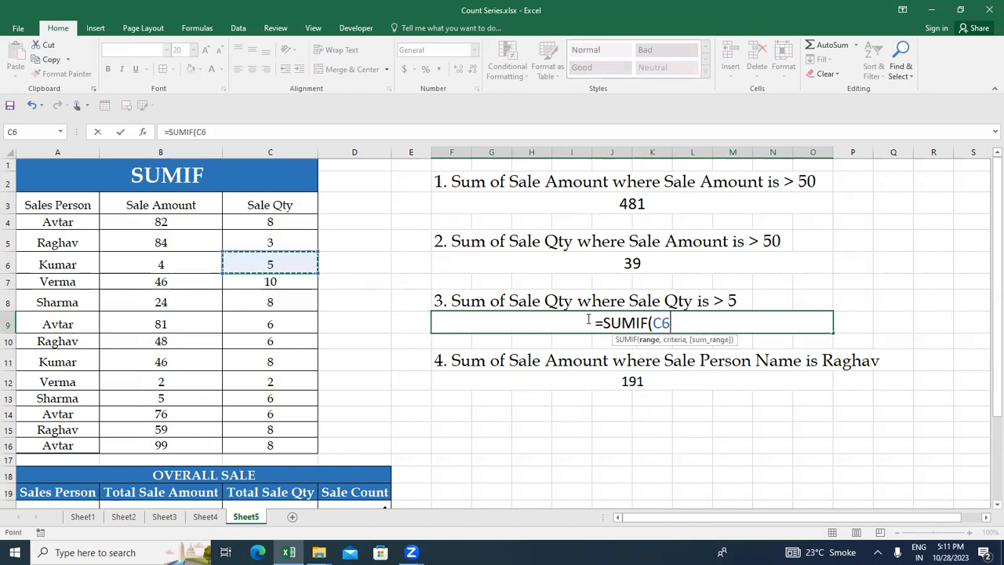
key("Up")
key("Up")
key("Up")
key("ctrl+shift+Down")
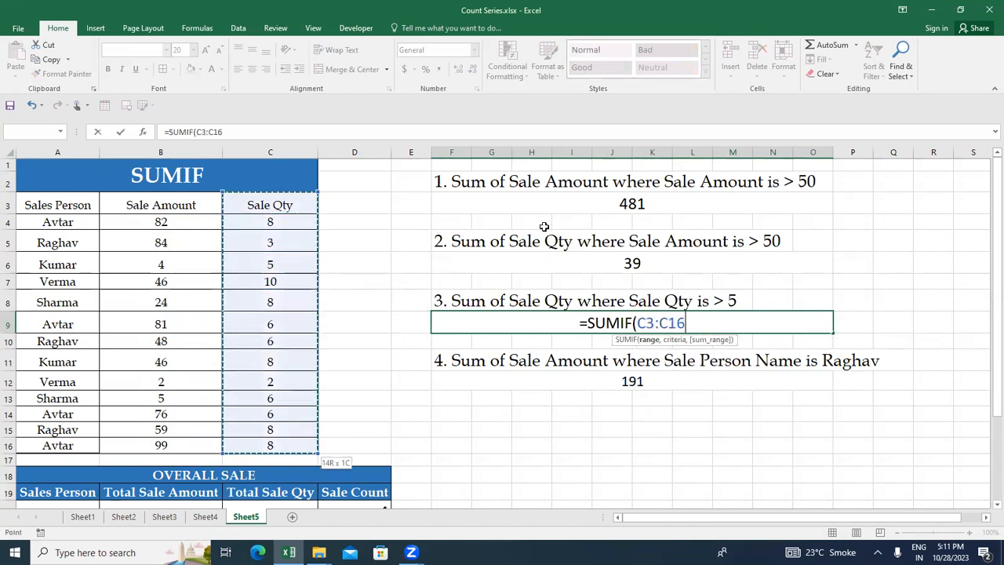
key("F4")
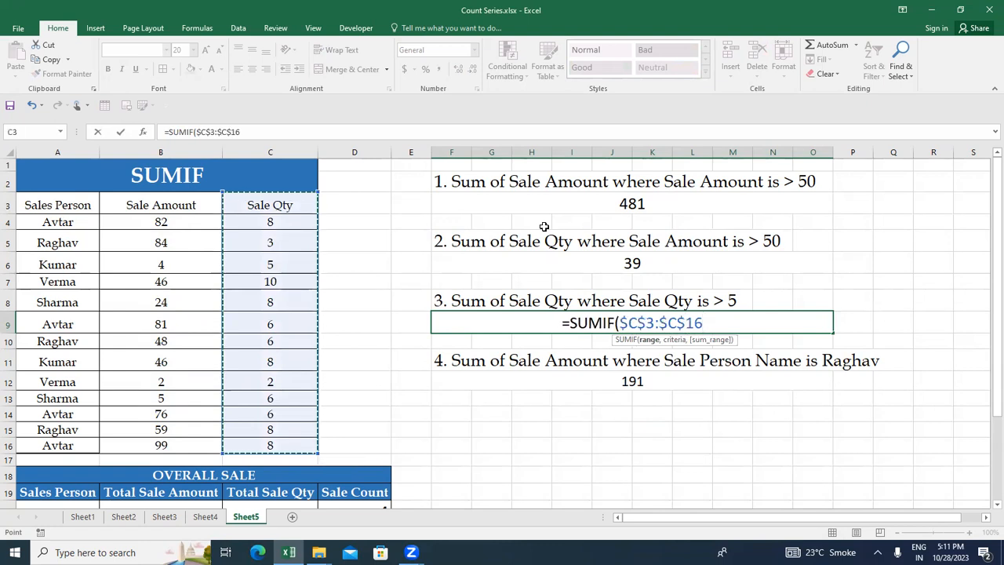
Step: Complete the F9 formula with the criterion ">5" and the Sale Qty column $C$3:$C$16 as the absolute sum range
type(",\">")
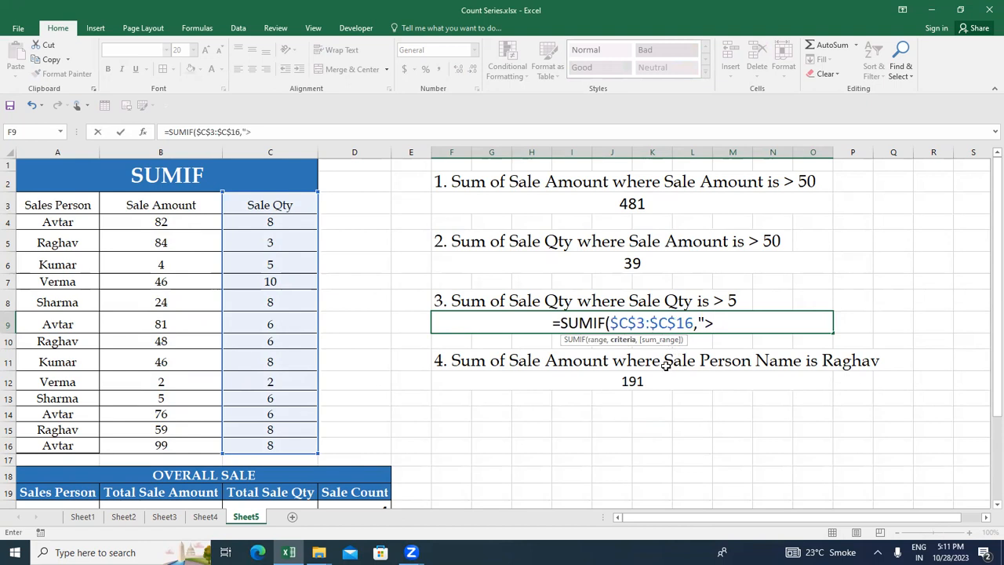
type("5\",")
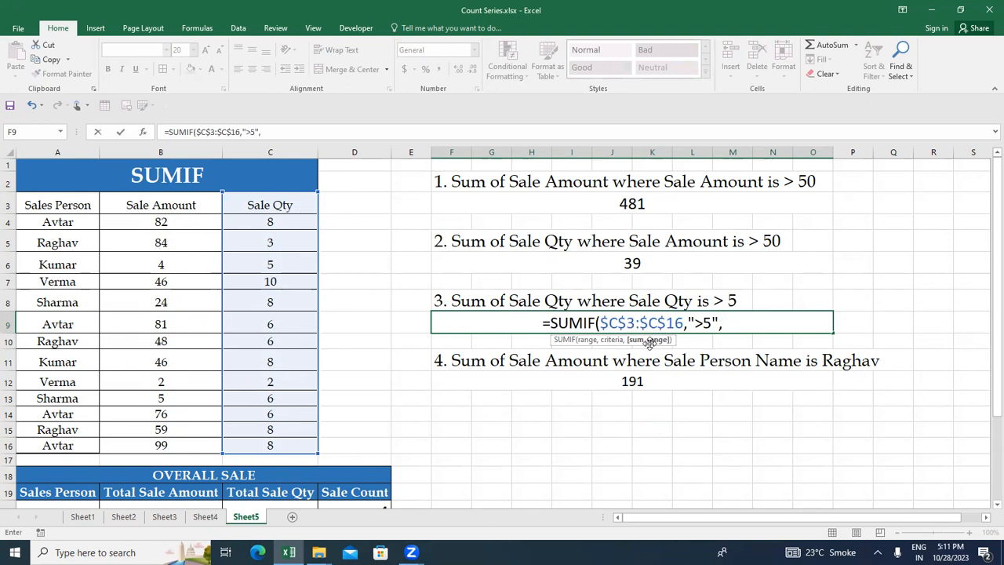
left_click_drag(270, 205, 269, 445)
key("F4")
type(")")
key("Return")
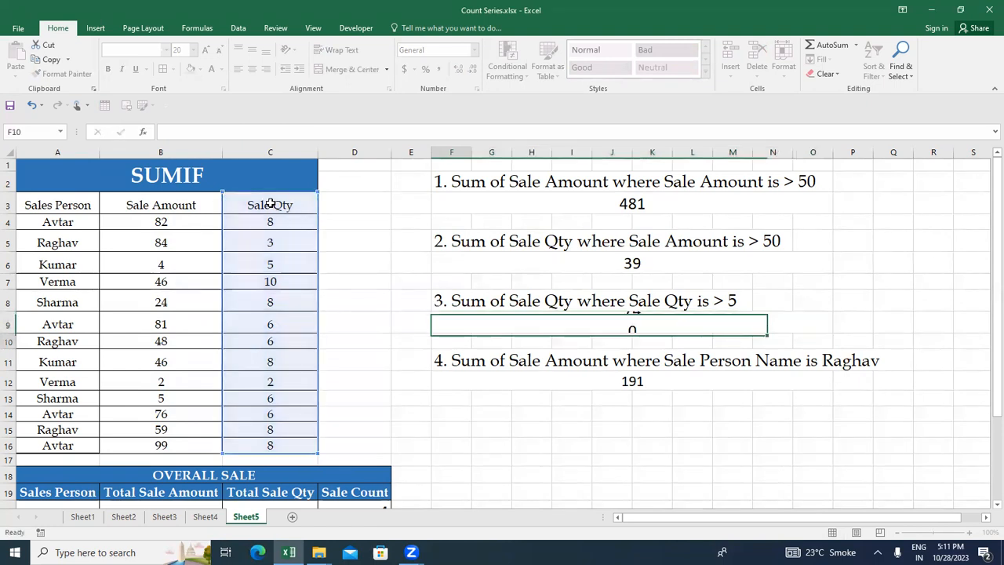
key("Up")
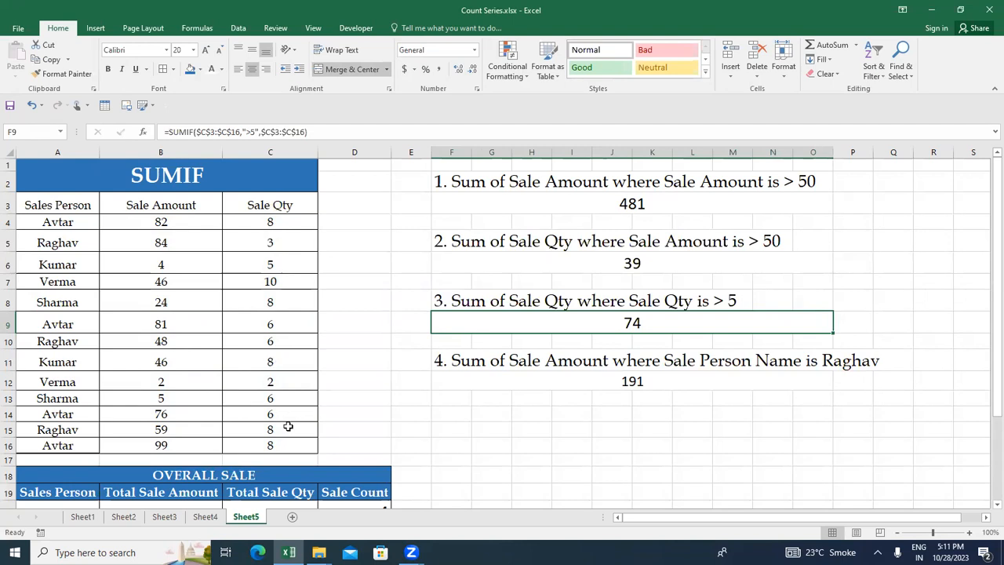
Step: Check the sum of all Sale Qty values in C4:C16 and the sum of those not above 5 in C5, C6 and C12
left_click(302, 218)
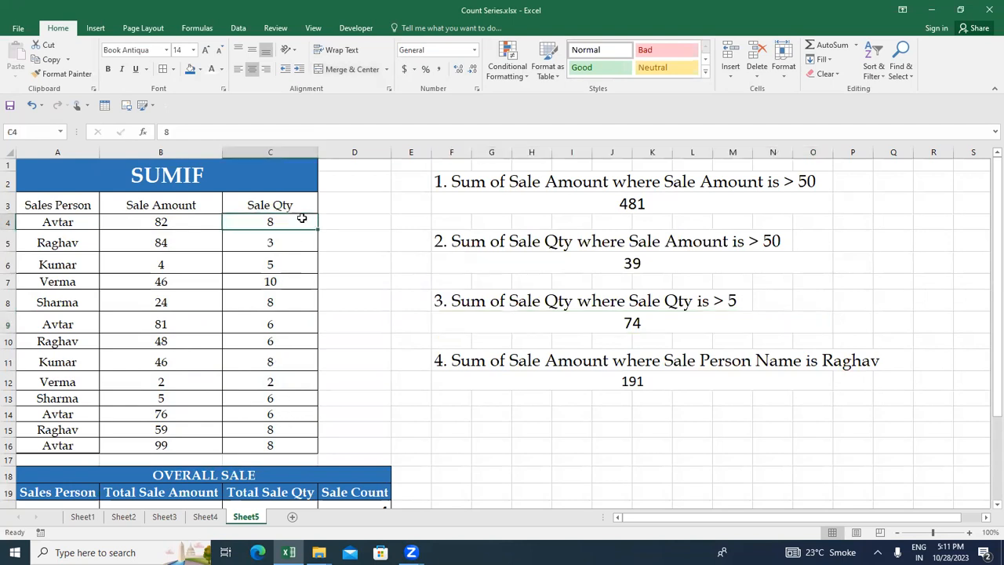
key("ctrl+shift+Down")
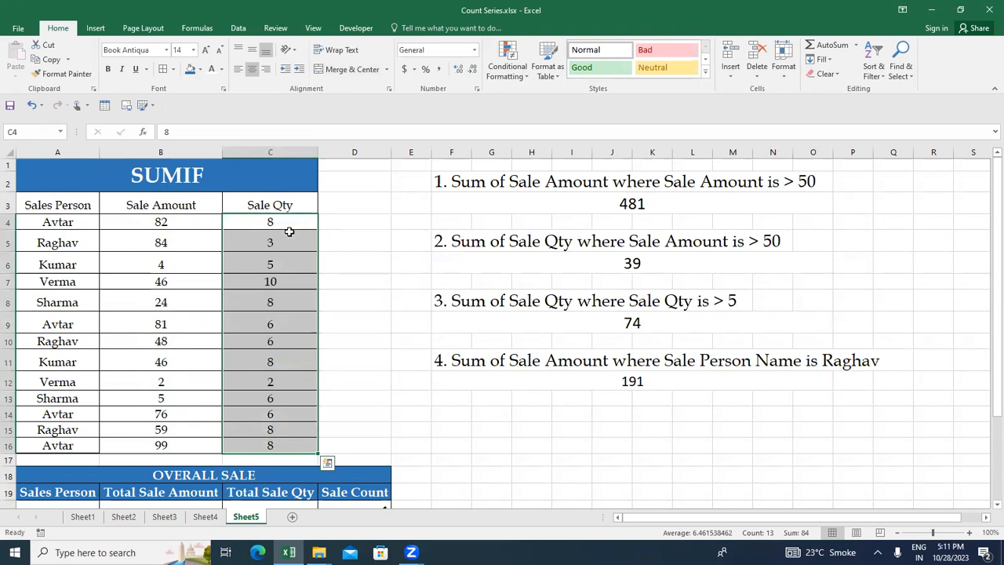
left_click(285, 243)
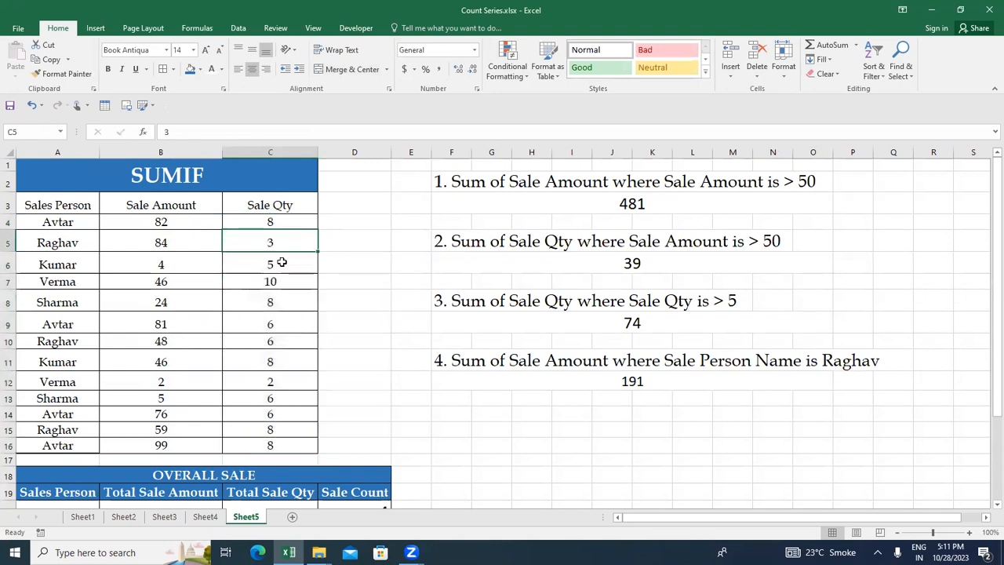
left_click(281, 262, "ctrl")
left_click(277, 384, "ctrl")
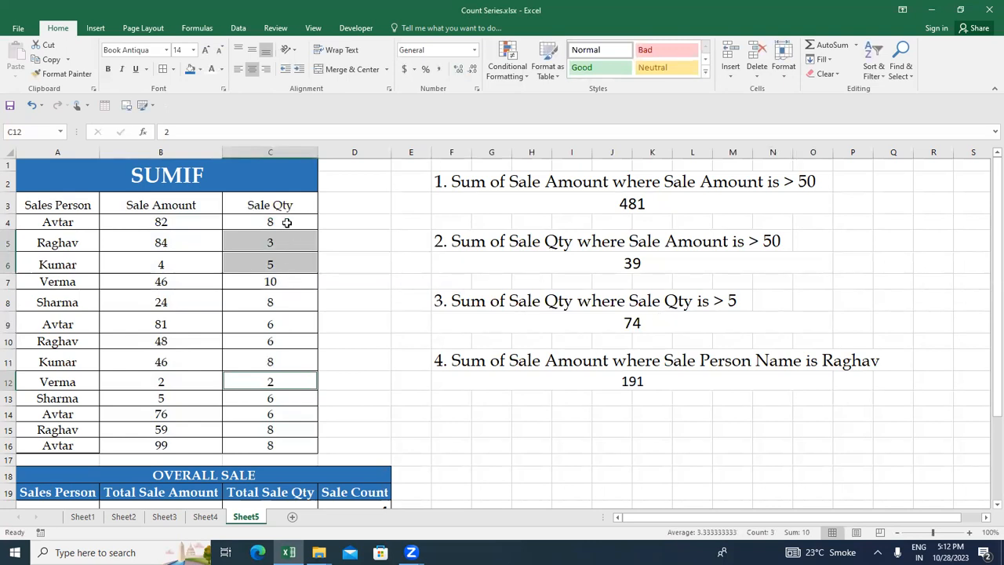
Step: Recheck the total of Sale Qty C4:C16 and compare it, less the values not above 5, with the answer in F9
left_click(287, 223)
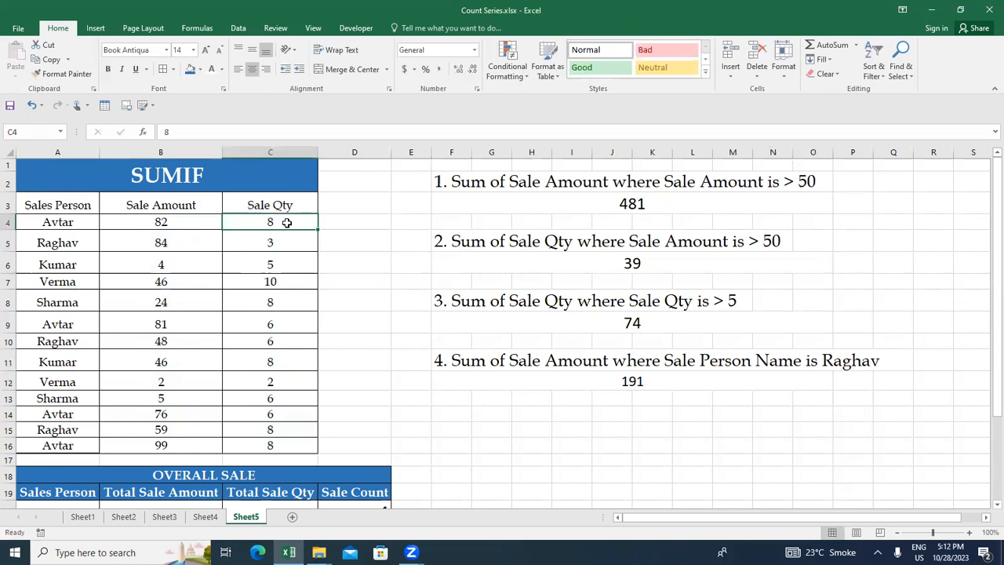
key("ctrl+shift+Down")
key("Right")
key("Right")
key("Down")
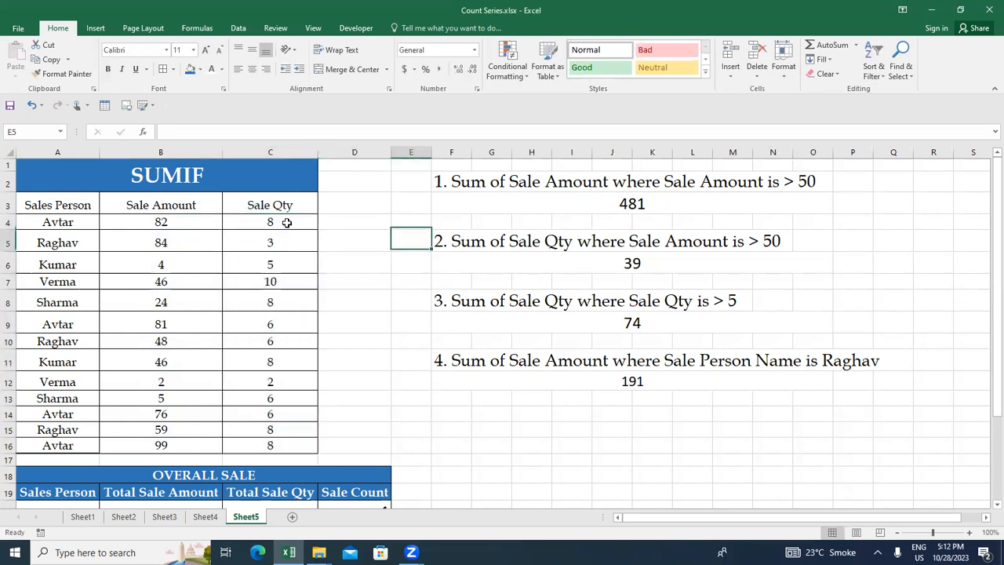
key("Right")
key("Down")
key("Down")
key("Down")
key("Down")
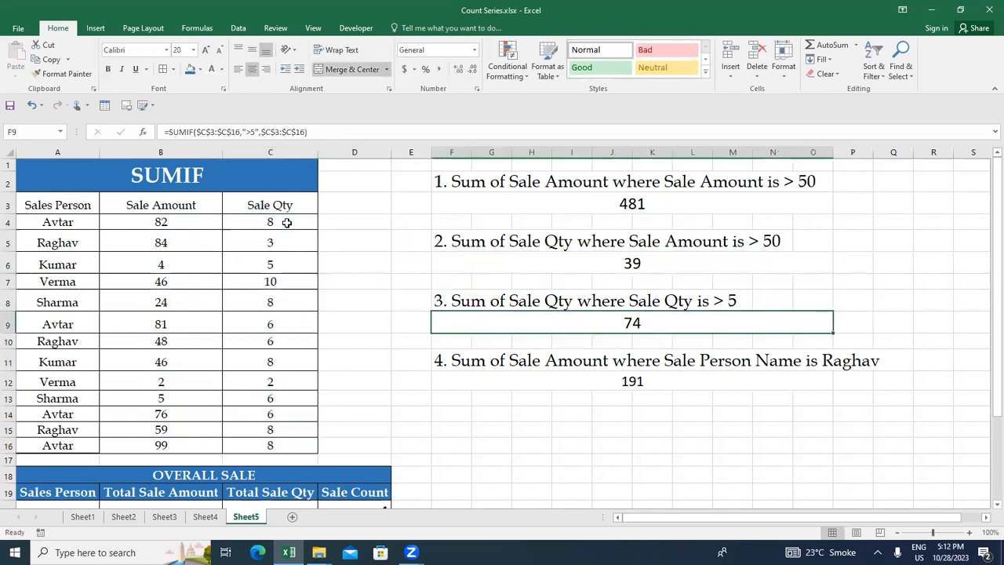